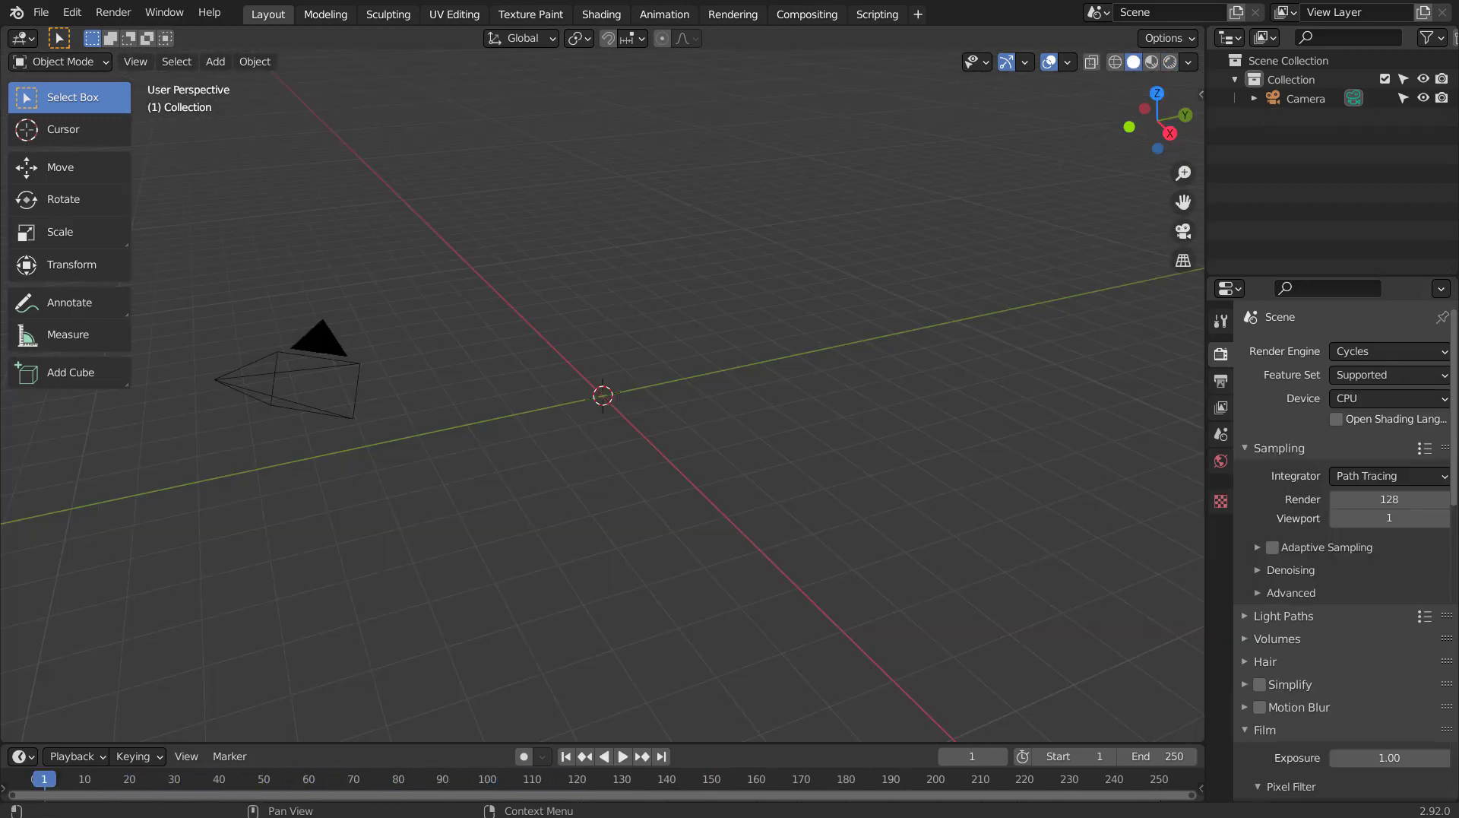
- Open Preferences > Add-ons filtered by 'geo' to show Geodesic Domes enabled
left_click(86, 20)
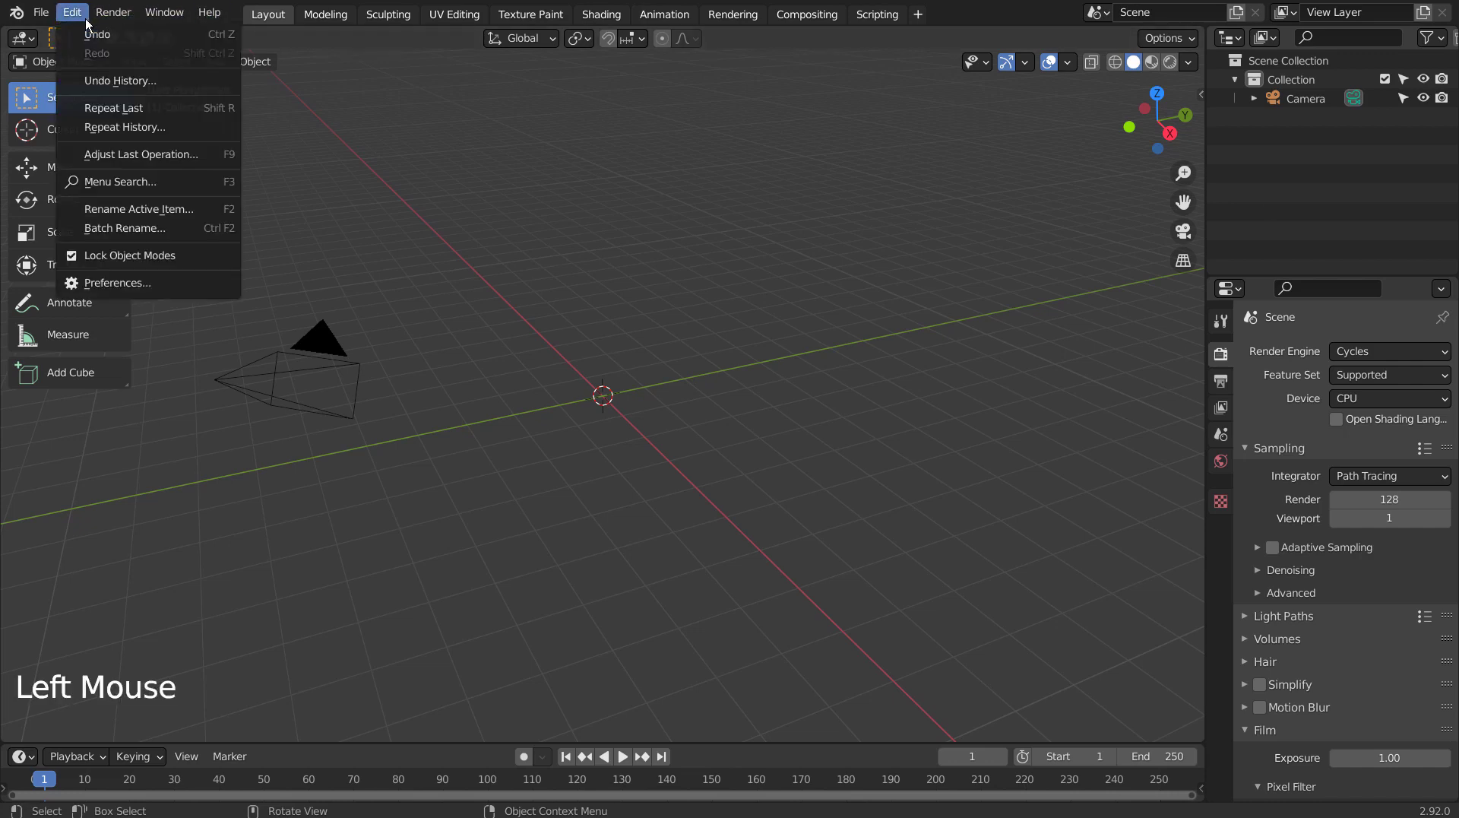
left_click(106, 284)
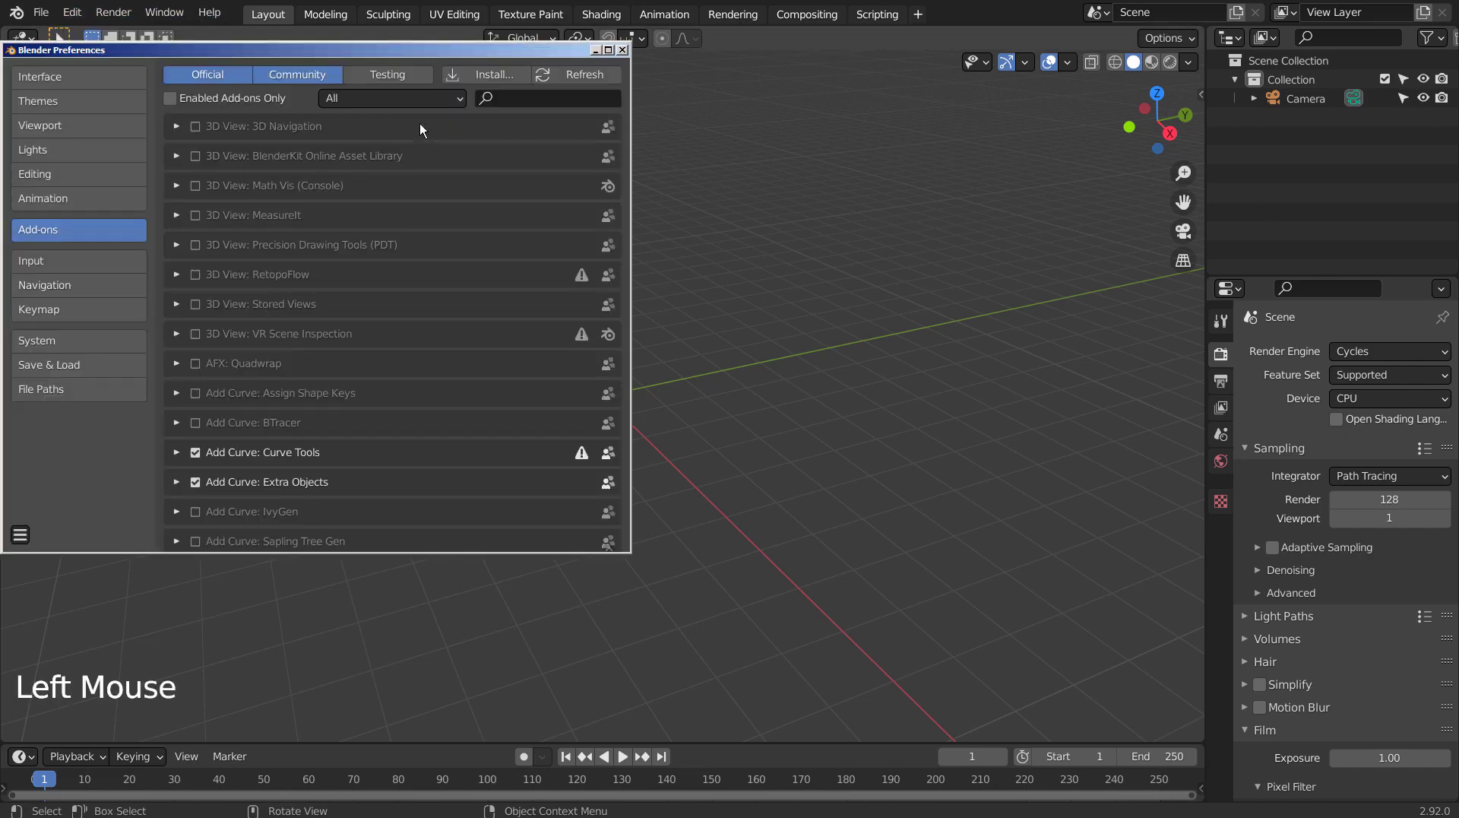
type("geo")
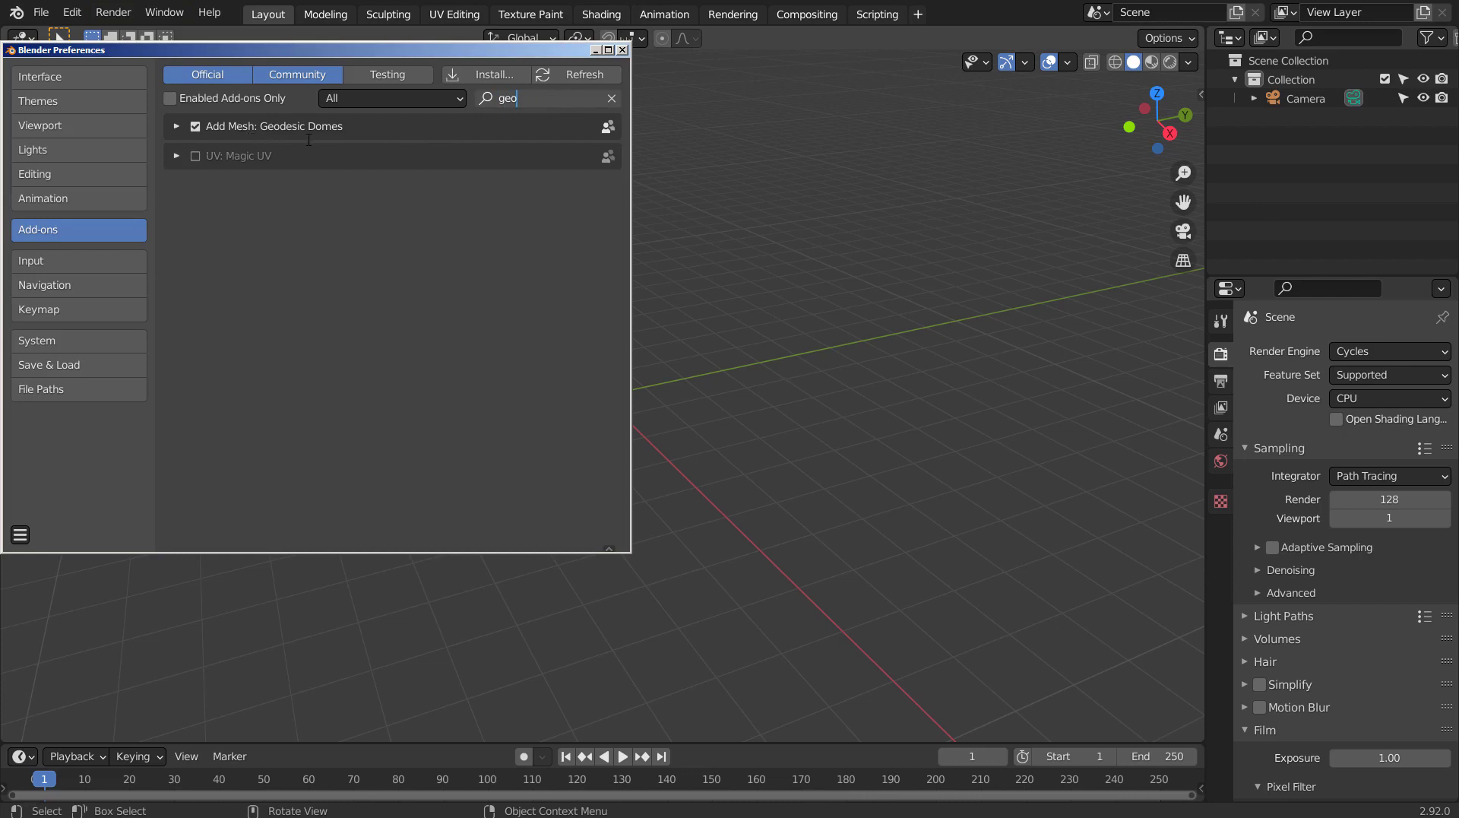
- Close Preferences and add a Geodesic Dome mesh (GD_mesh) via Shift+A, then inspect it
left_click(622, 50)
key("shift+a")
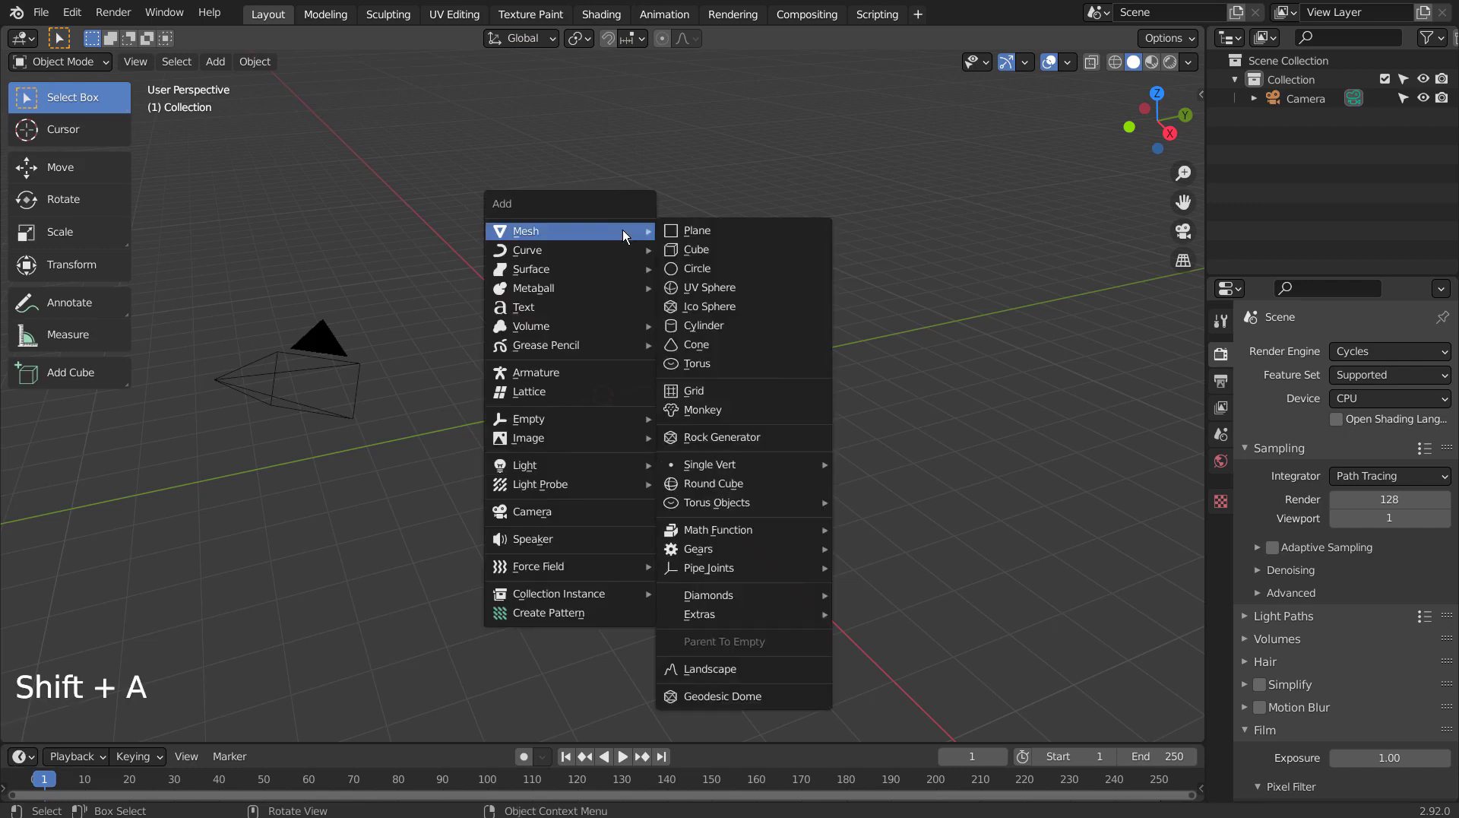
left_click(763, 693)
scroll(637, 431, "up", 6)
scroll(637, 432, "up", 2)
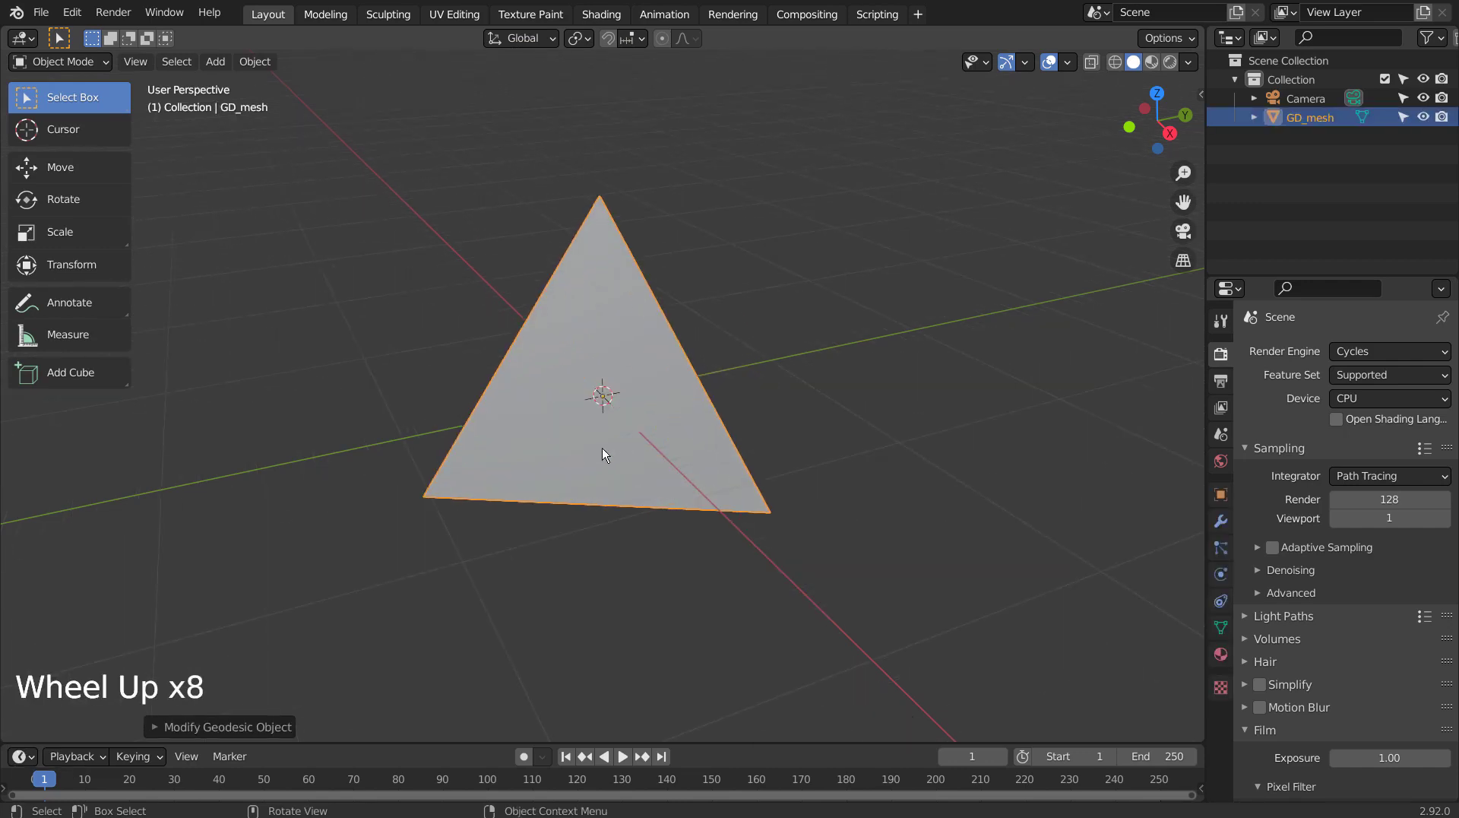
mouse_move(602, 448)
middle_mouse_down()
mouse_move(664, 426)
mouse_move(790, 416)
mouse_move(774, 525)
middle_mouse_up()
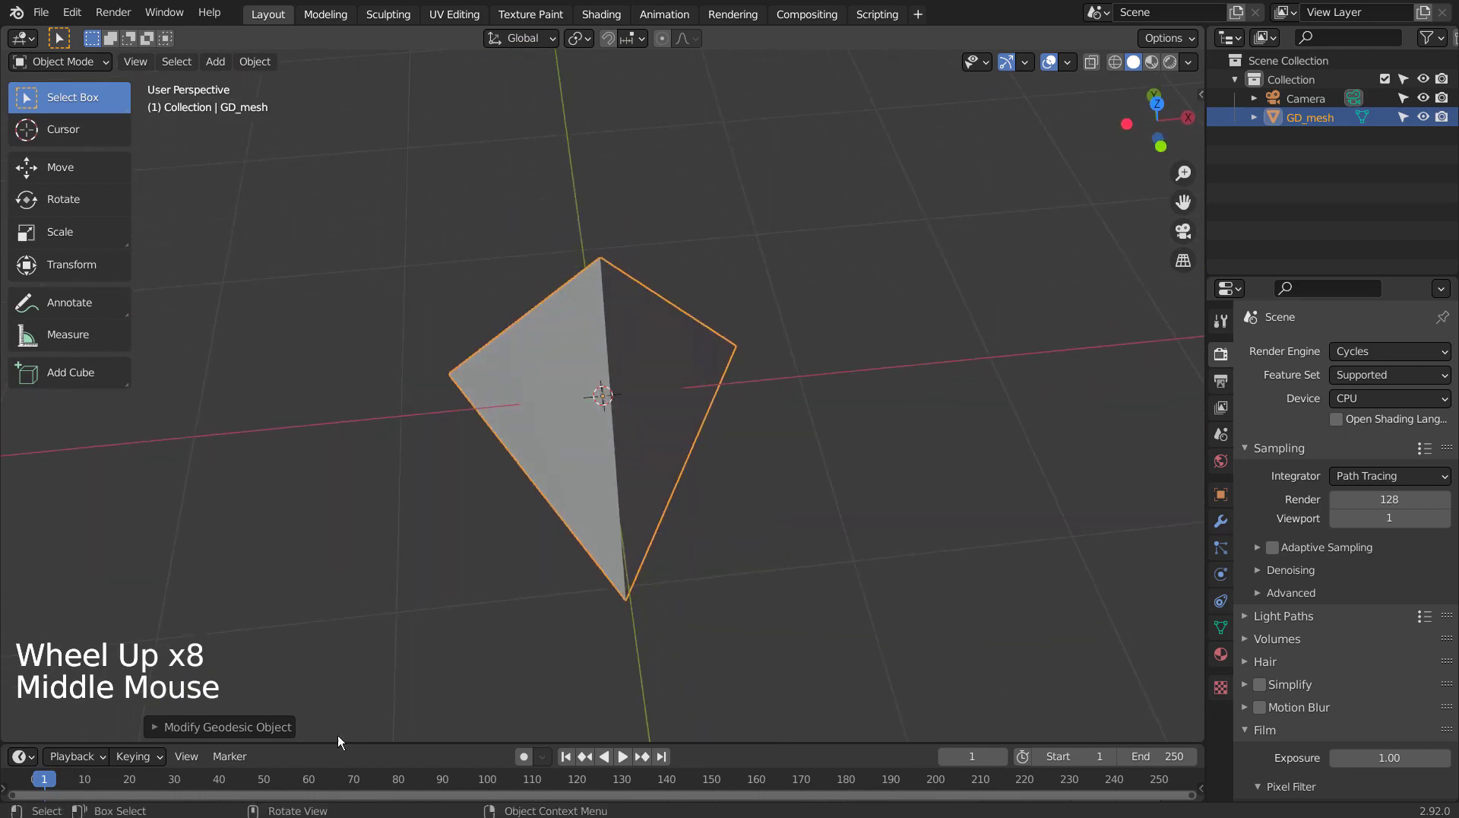
- In the Modify Geodesic Objects panel, set Frequency to 12 and face Shape to hex
left_click(266, 719)
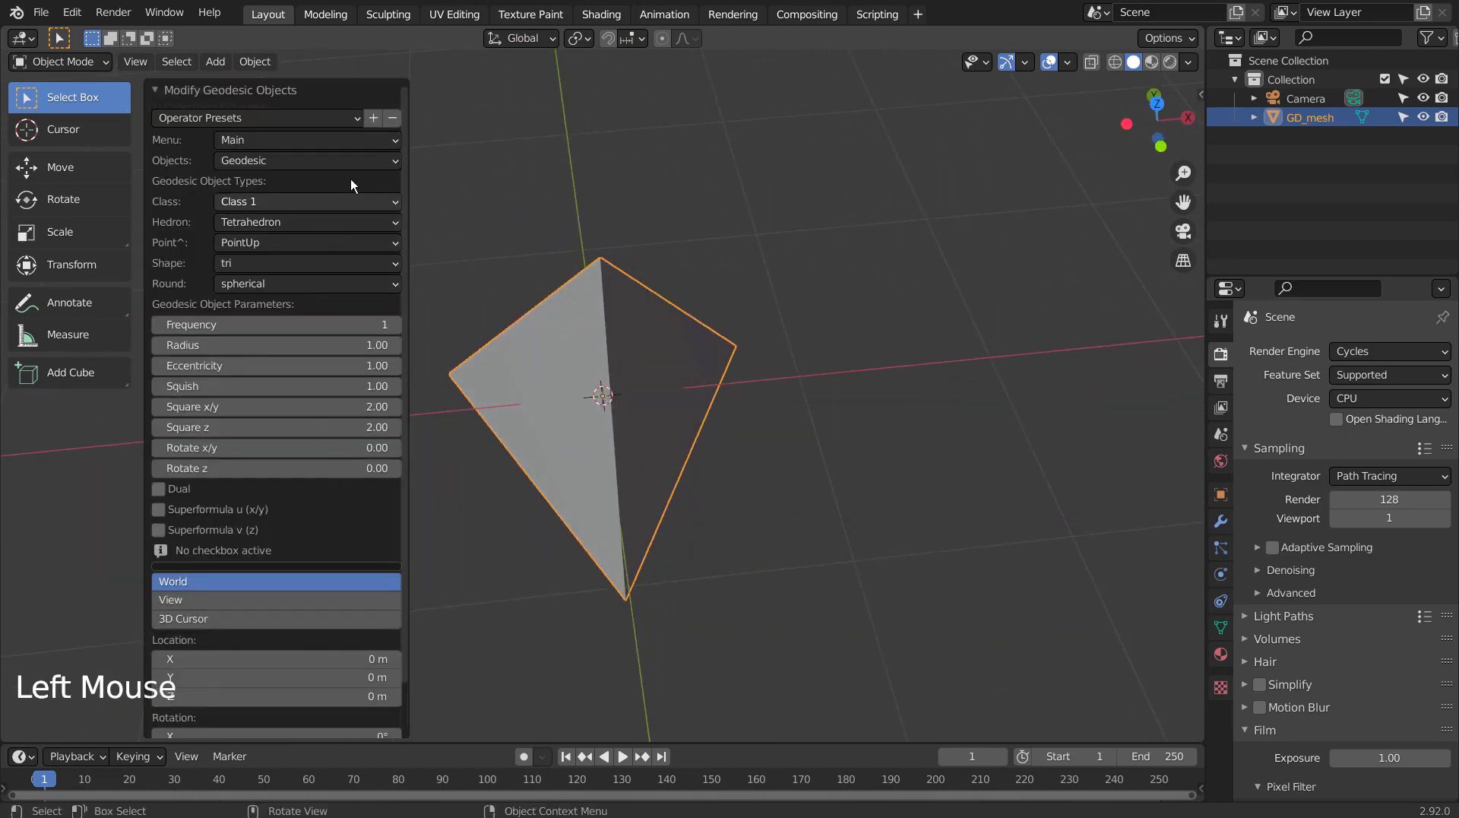
mouse_move(629, 466)
middle_mouse_down()
mouse_move(570, 388)
mouse_move(517, 377)
middle_mouse_up()
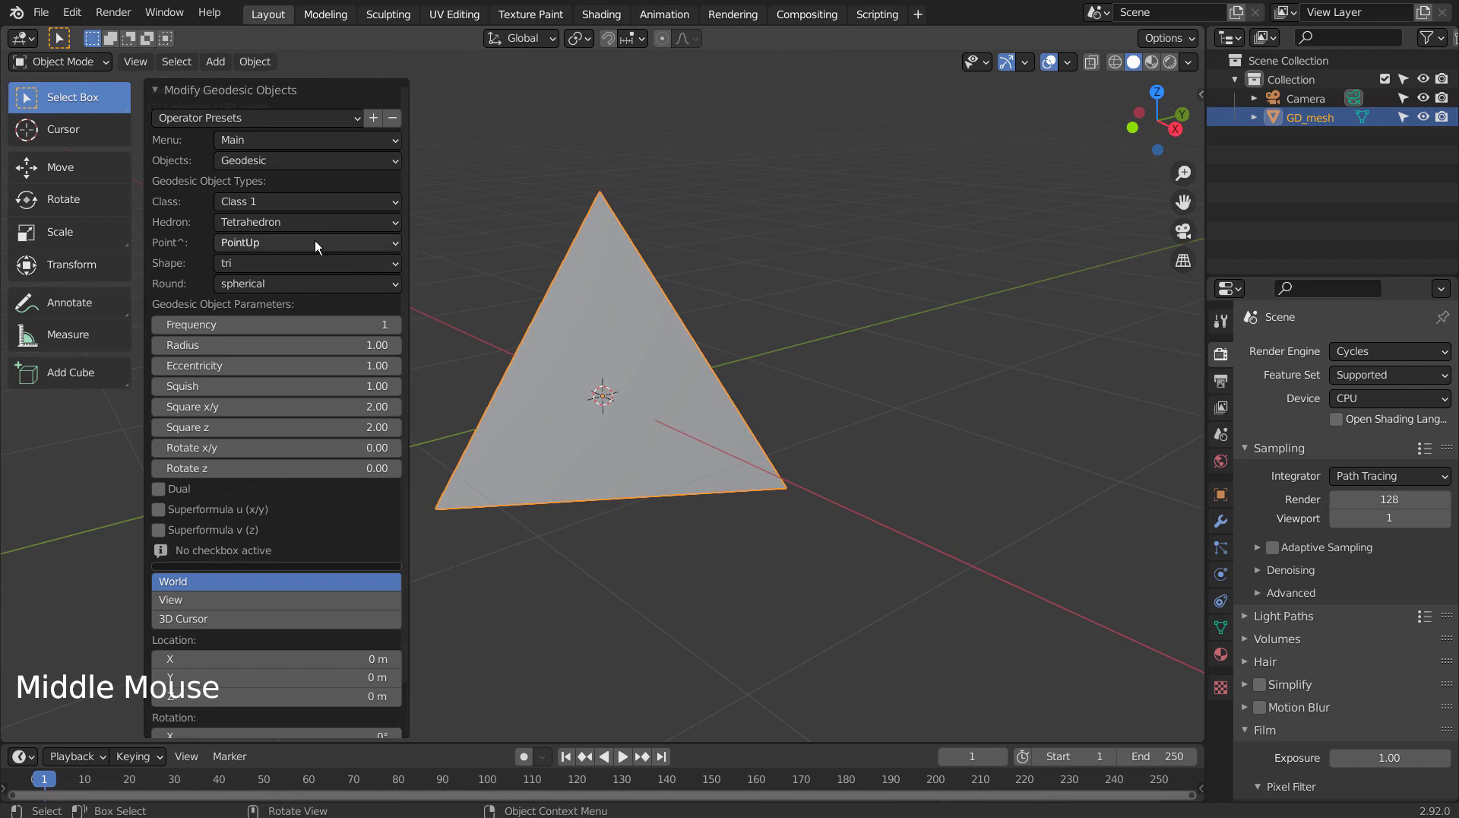
left_click(395, 327)
left_click(396, 325)
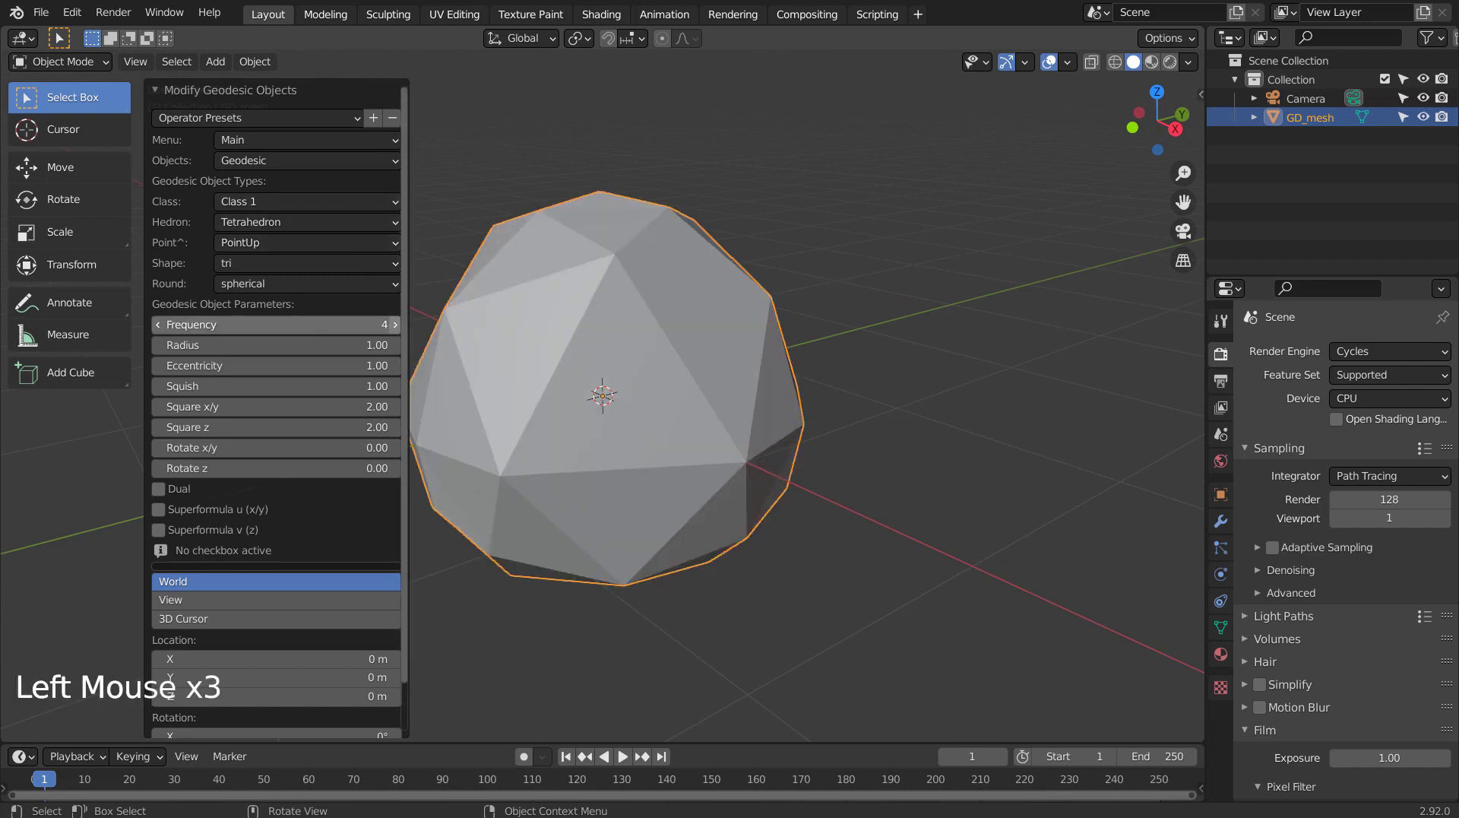
left_click(396, 325)
left_click(395, 324)
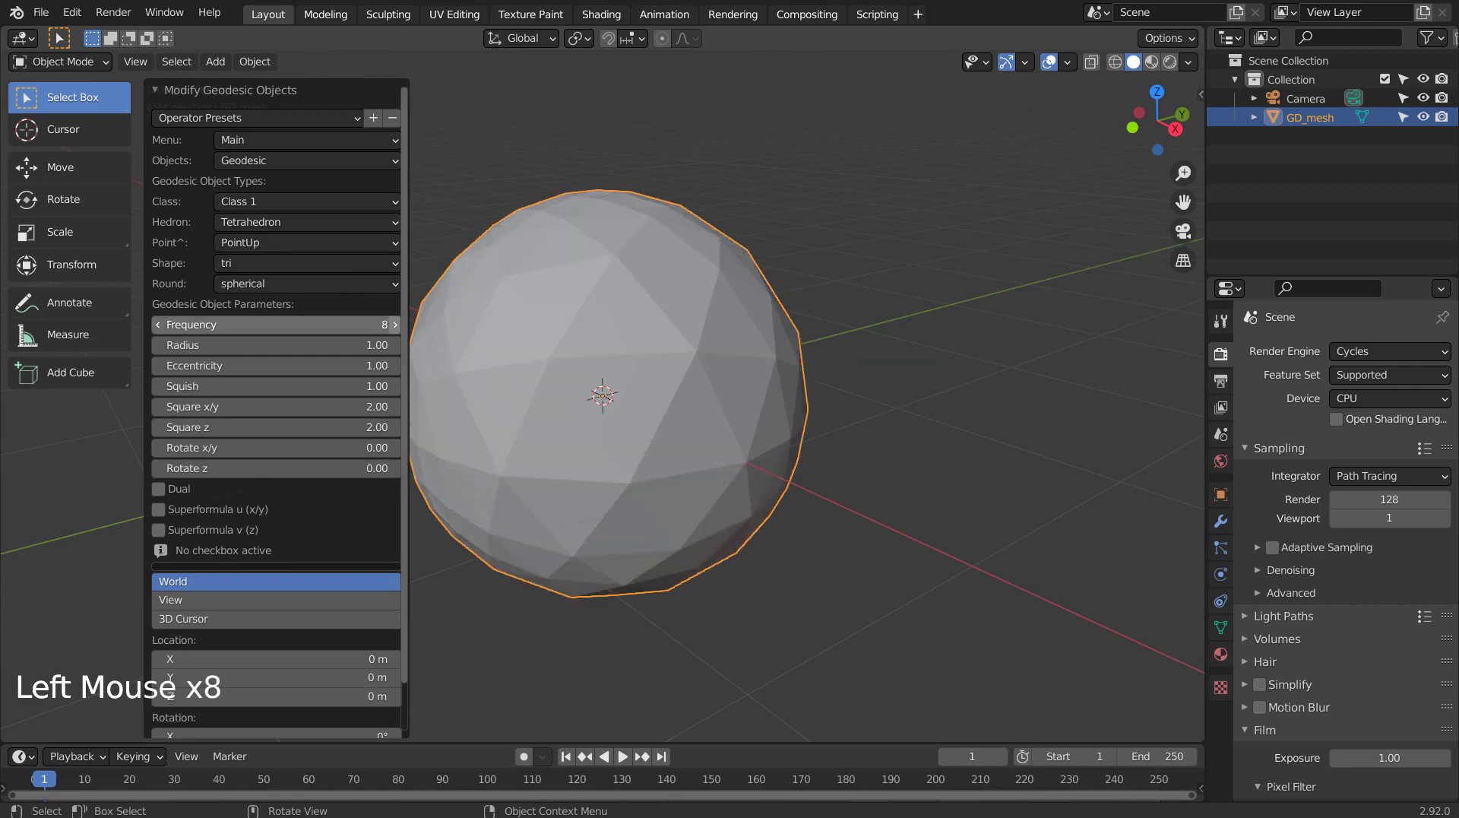
left_click(395, 325)
left_click(395, 324)
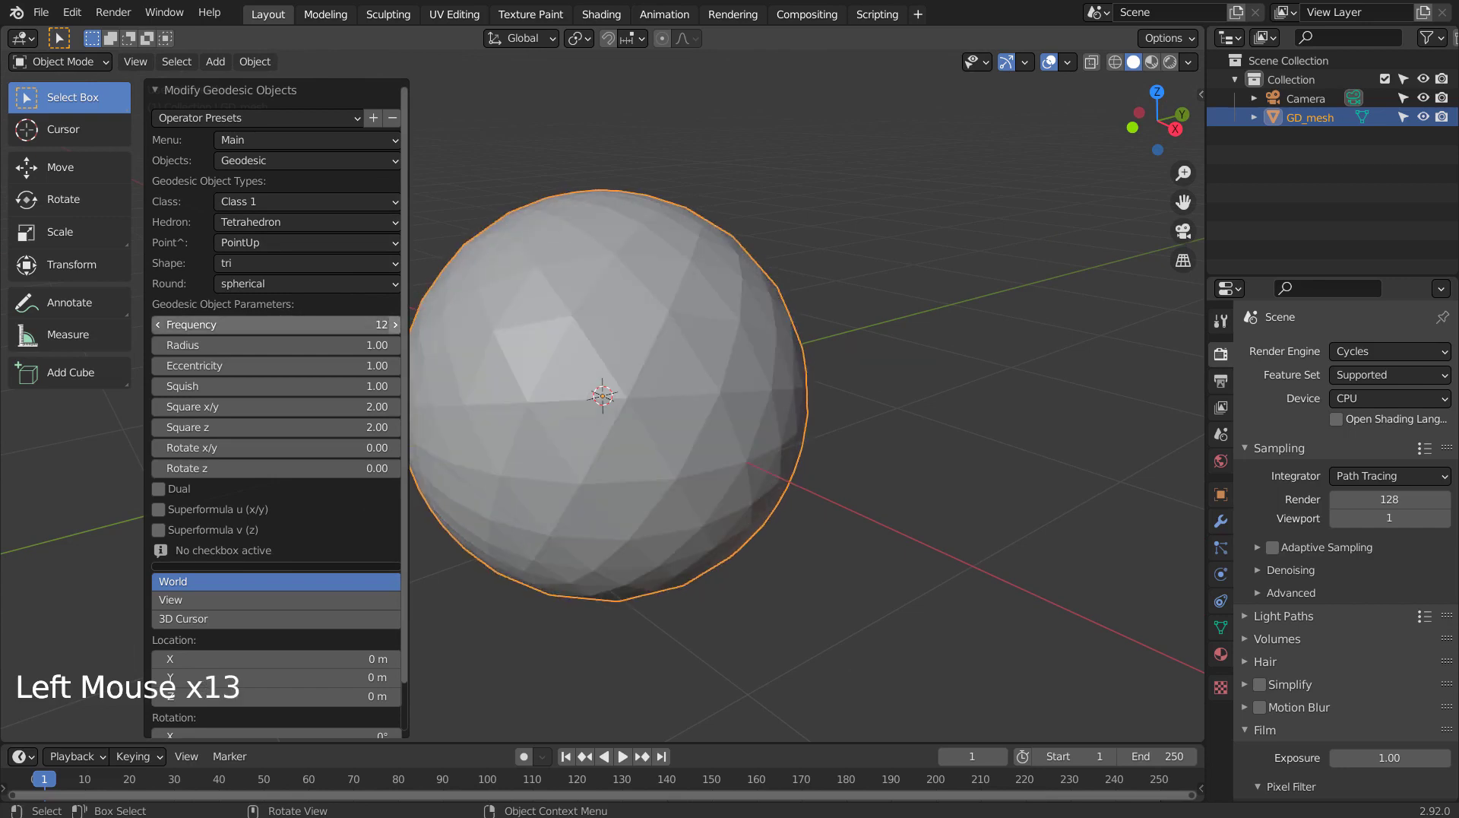
left_click(393, 263)
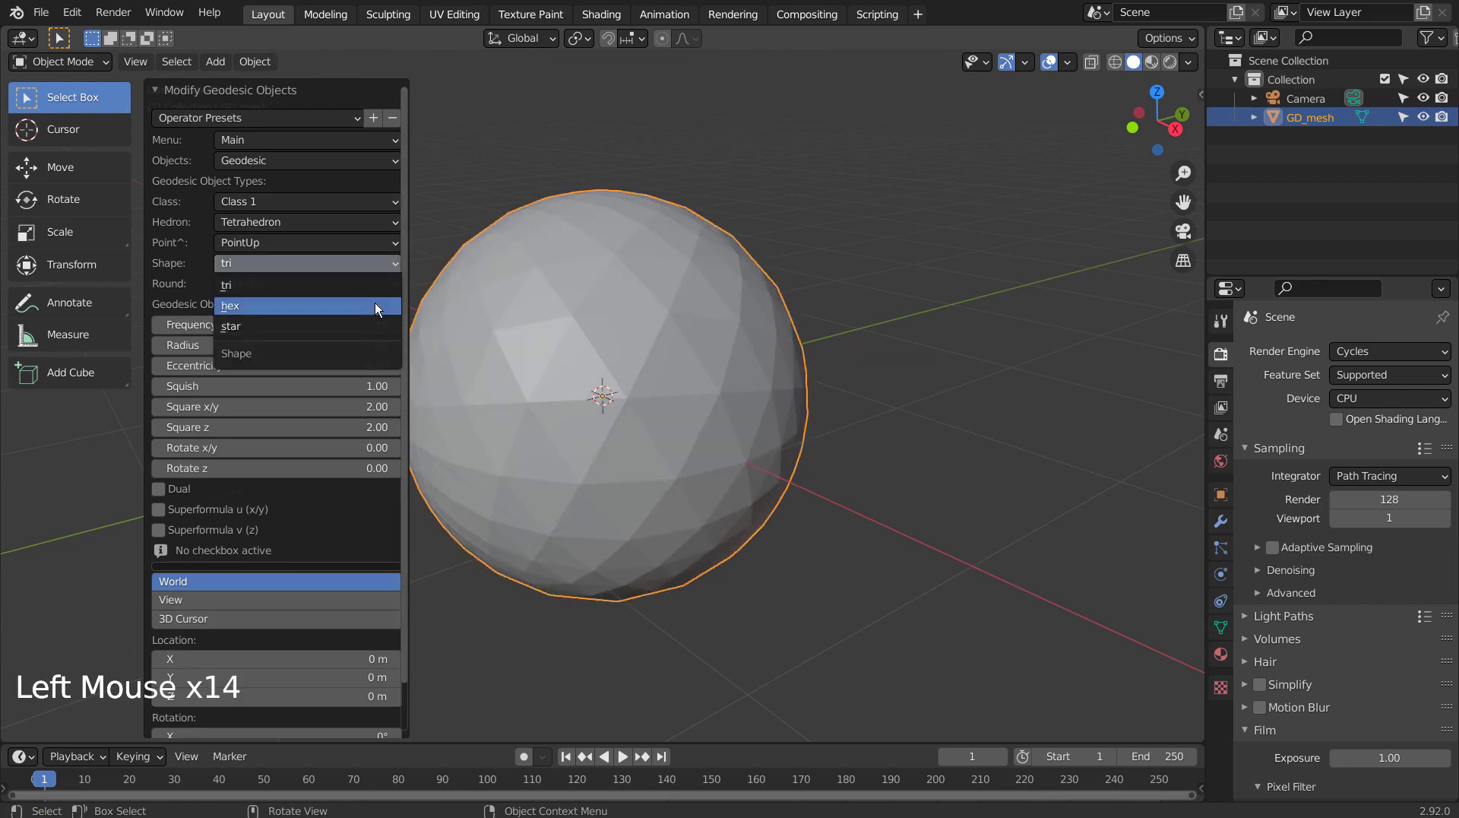
left_click(375, 305)
mouse_move(571, 395)
middle_mouse_down()
mouse_move(707, 344)
mouse_move(583, 409)
mouse_move(450, 398)
mouse_move(481, 418)
mouse_move(521, 403)
middle_mouse_up()
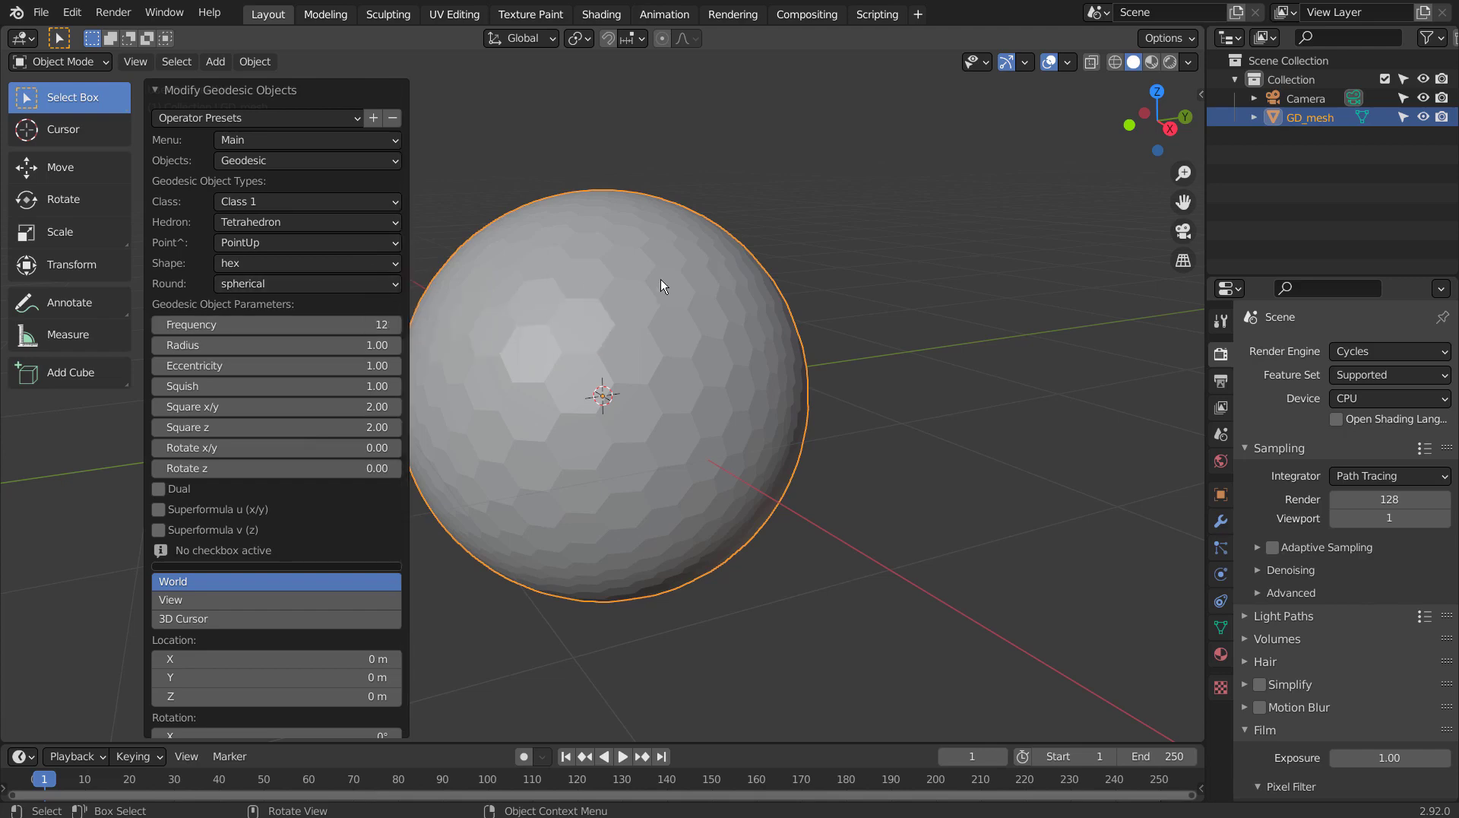
- In Edit Mode face select, select the sphere's top face and switch to front view
key("Tab")
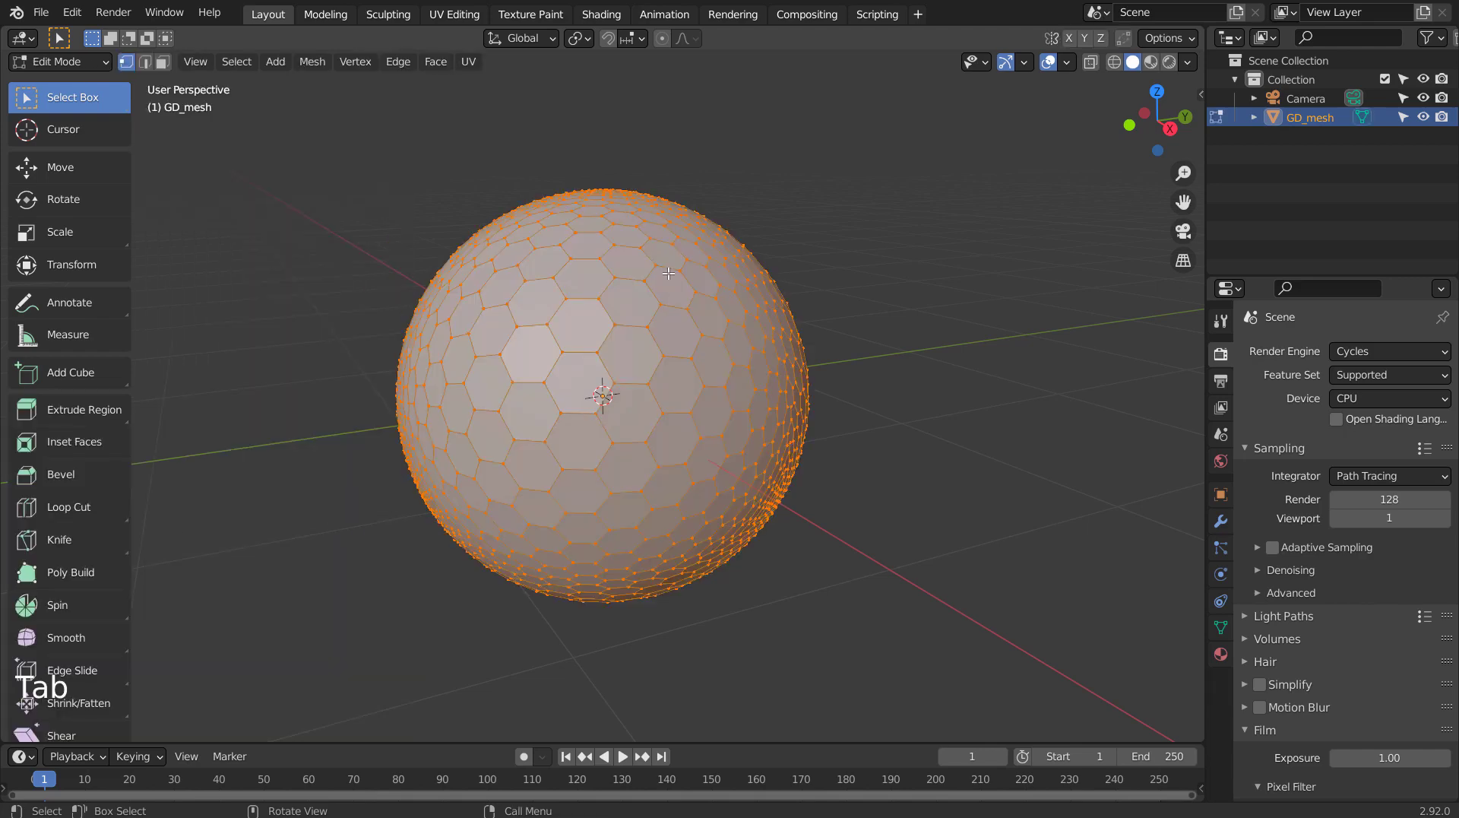
key("KP_7")
scroll(656, 354, "up", 4)
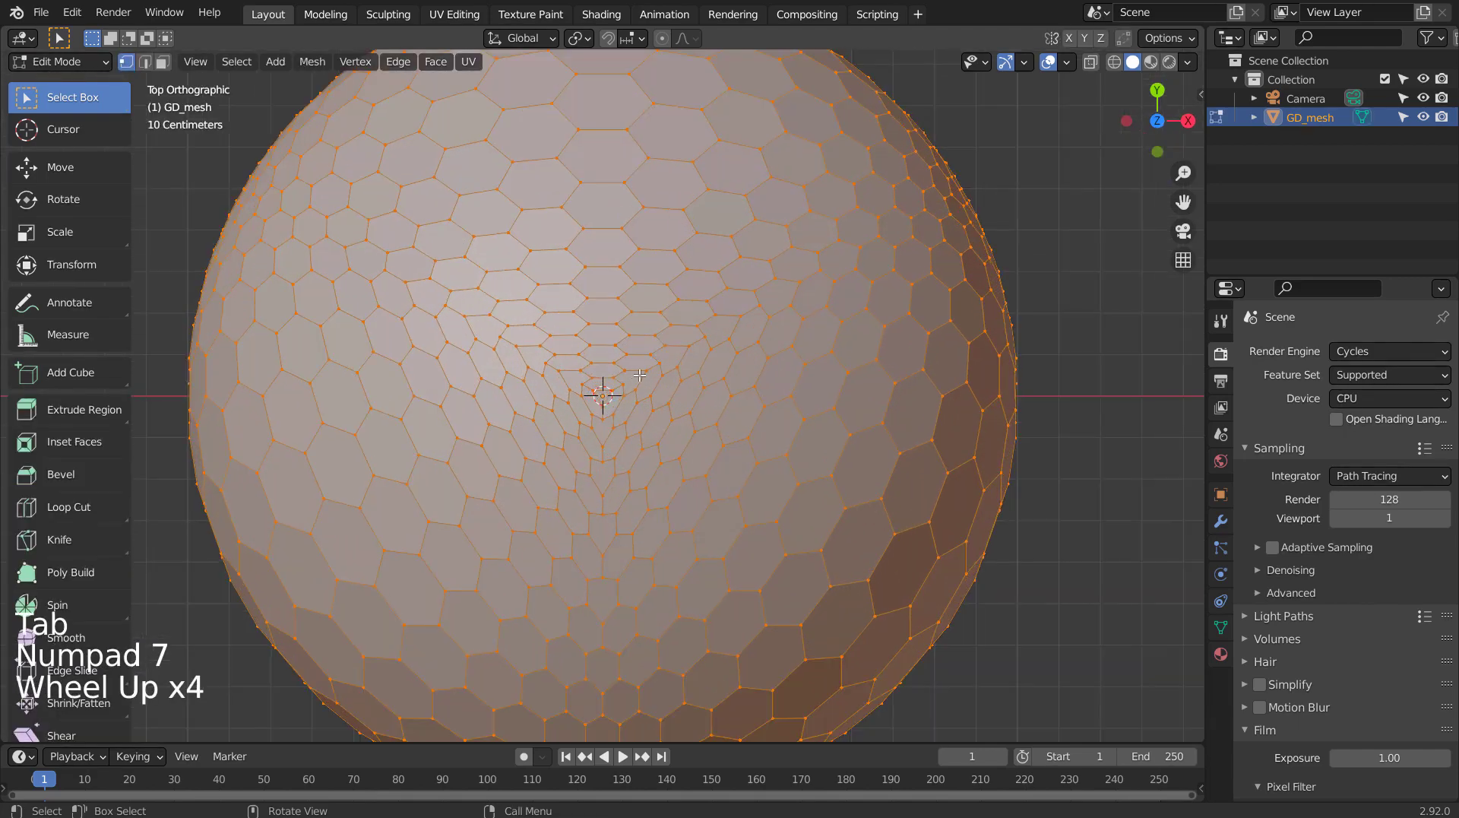
key("3")
left_click(603, 395)
key("KP_1")
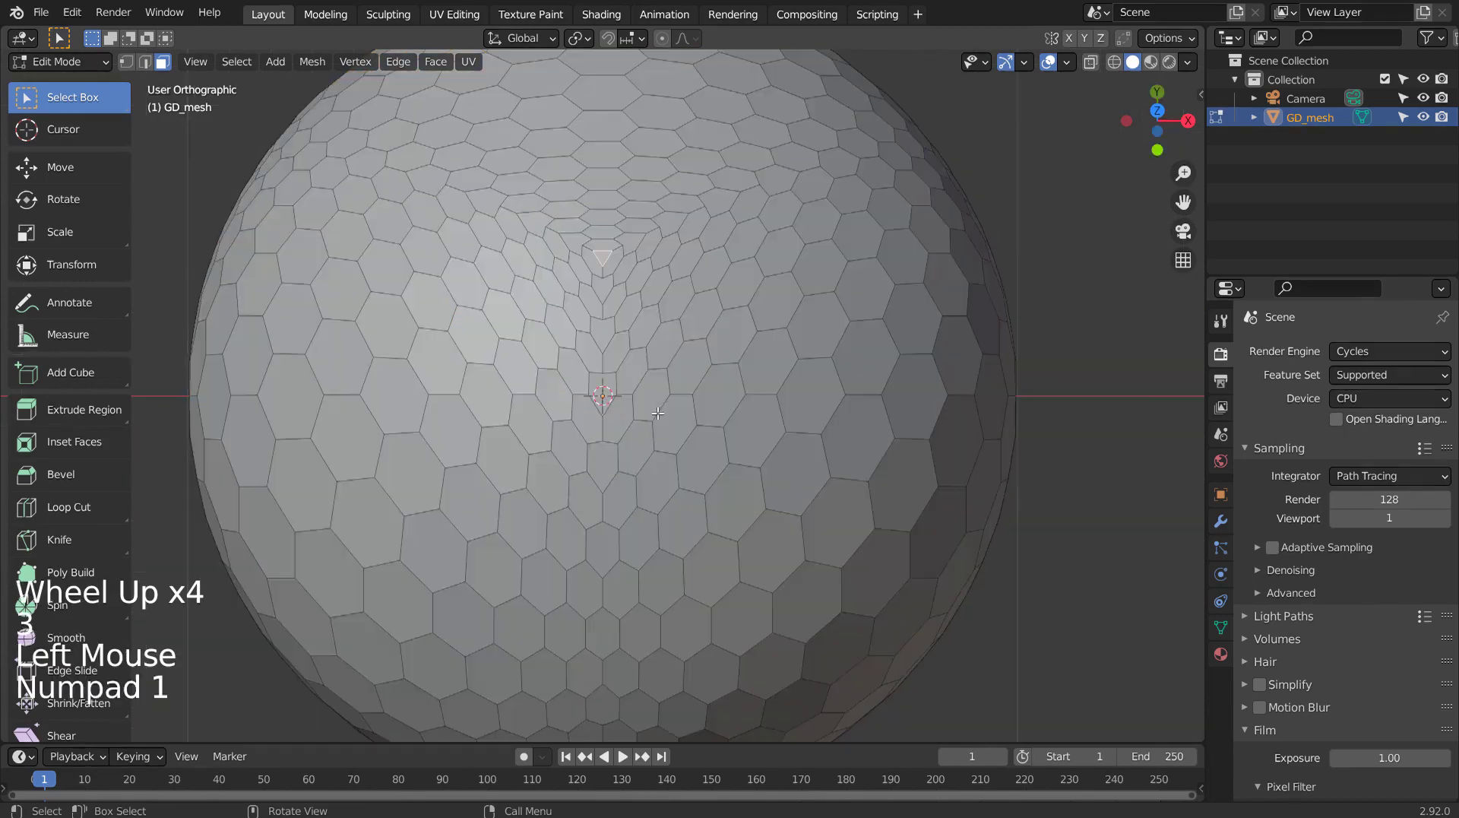
scroll(663, 425, "down", 4)
scroll(678, 423, "down", 3)
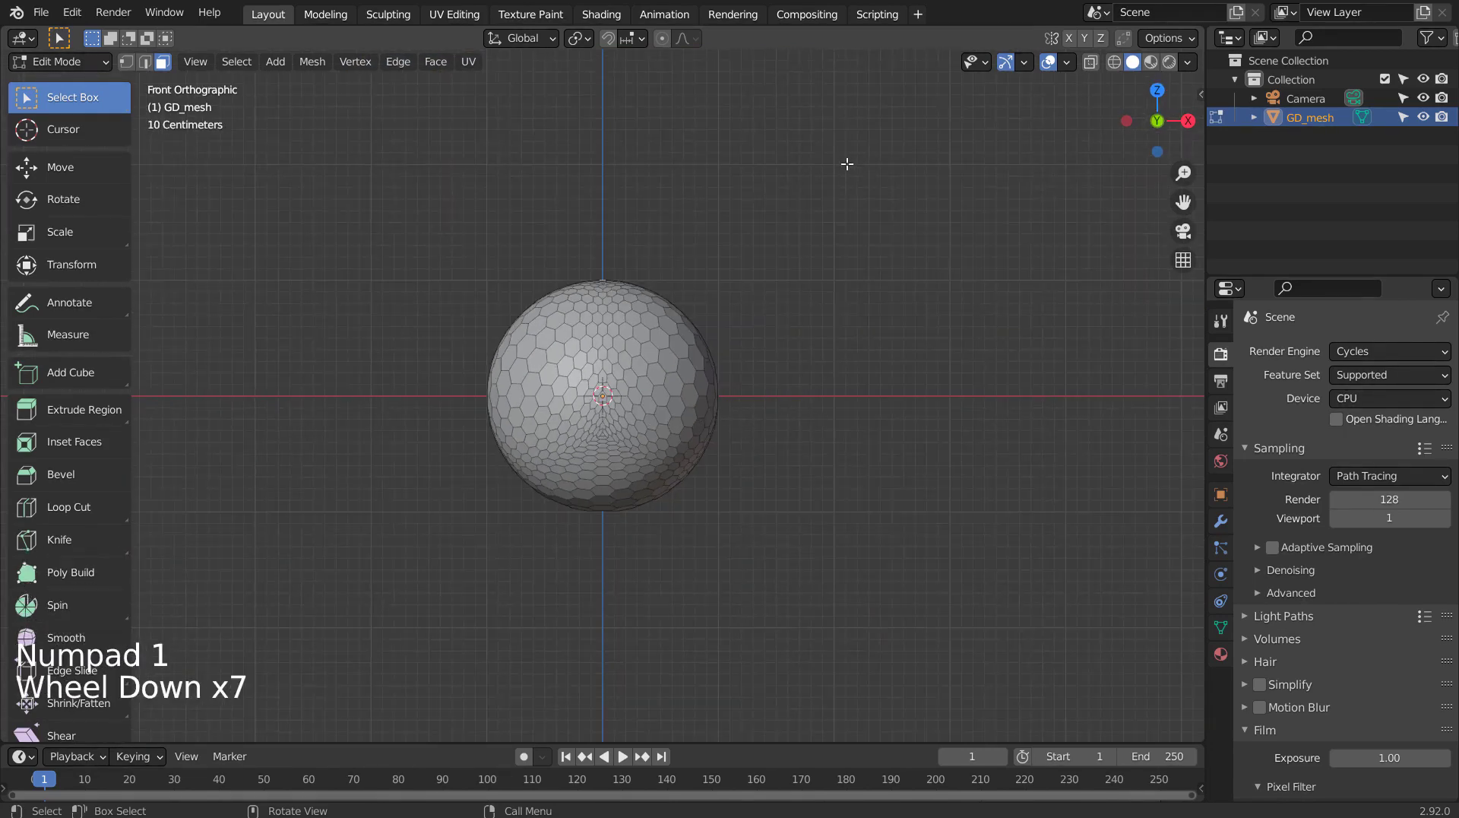
- With proportional editing on, pull the top face up about 0.92 m into an egg
left_click(662, 40)
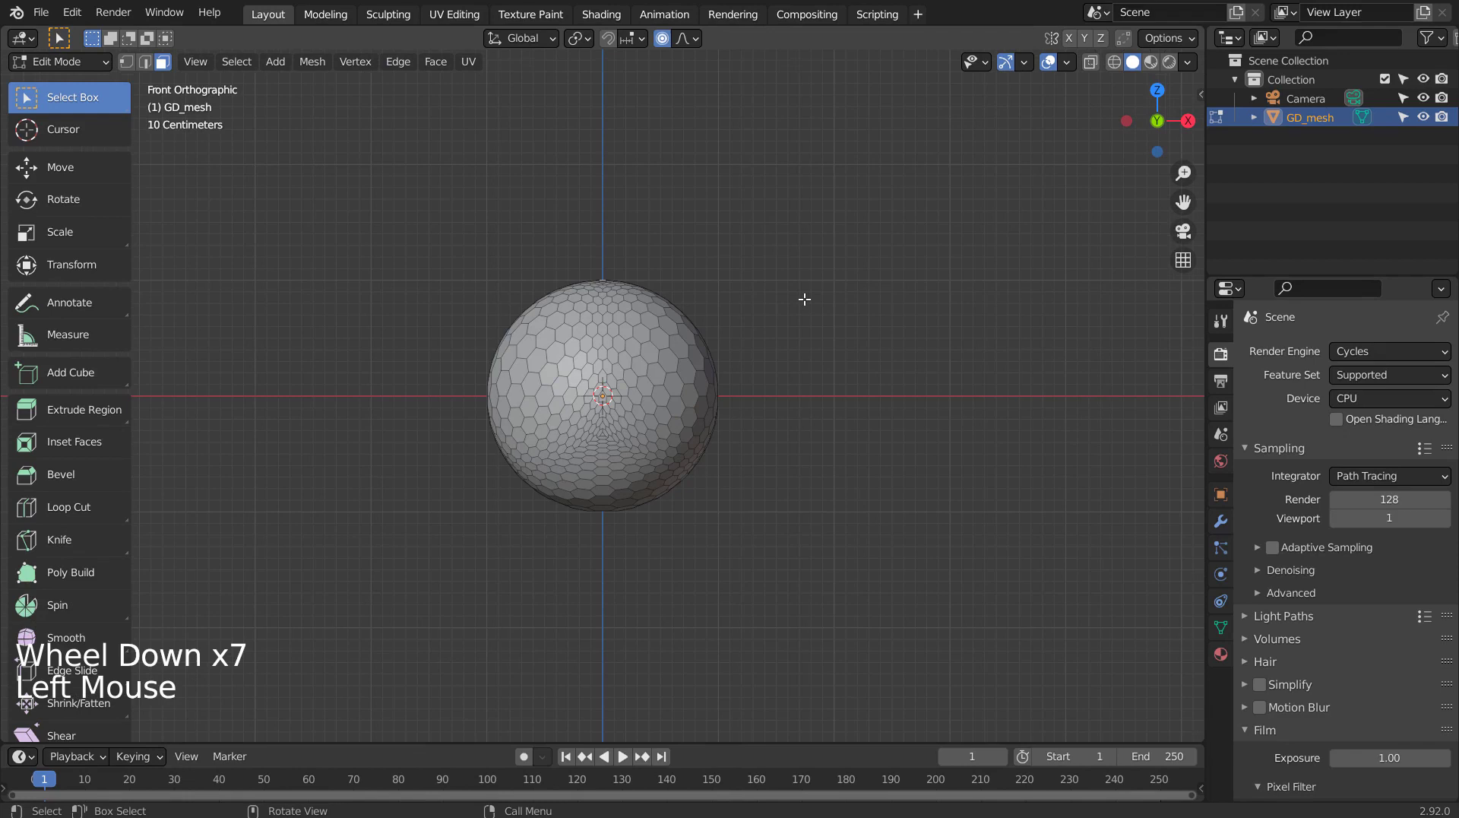
scroll(805, 299, "down", 2)
key("g")
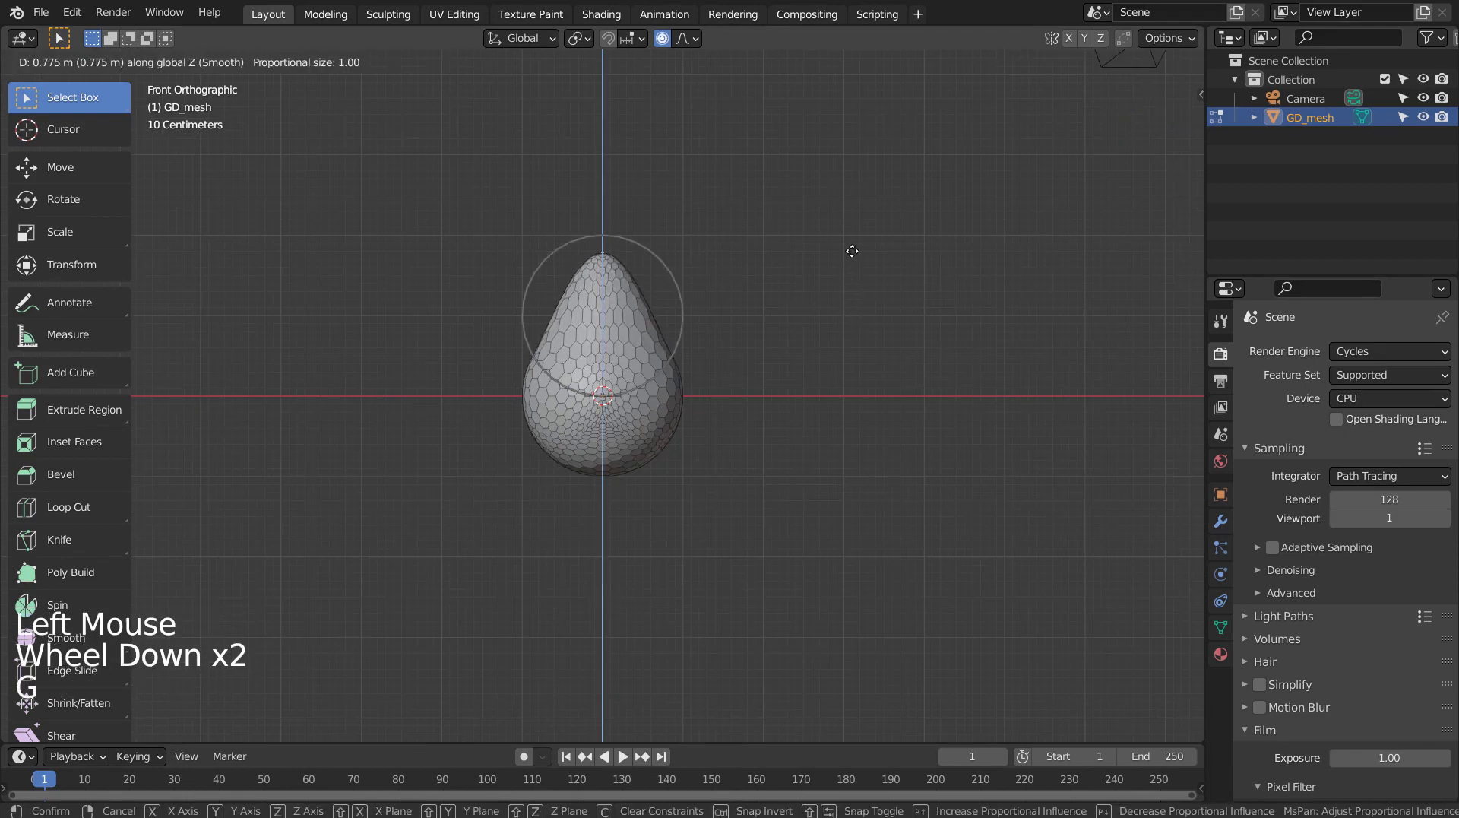
scroll(852, 254, "down", 3)
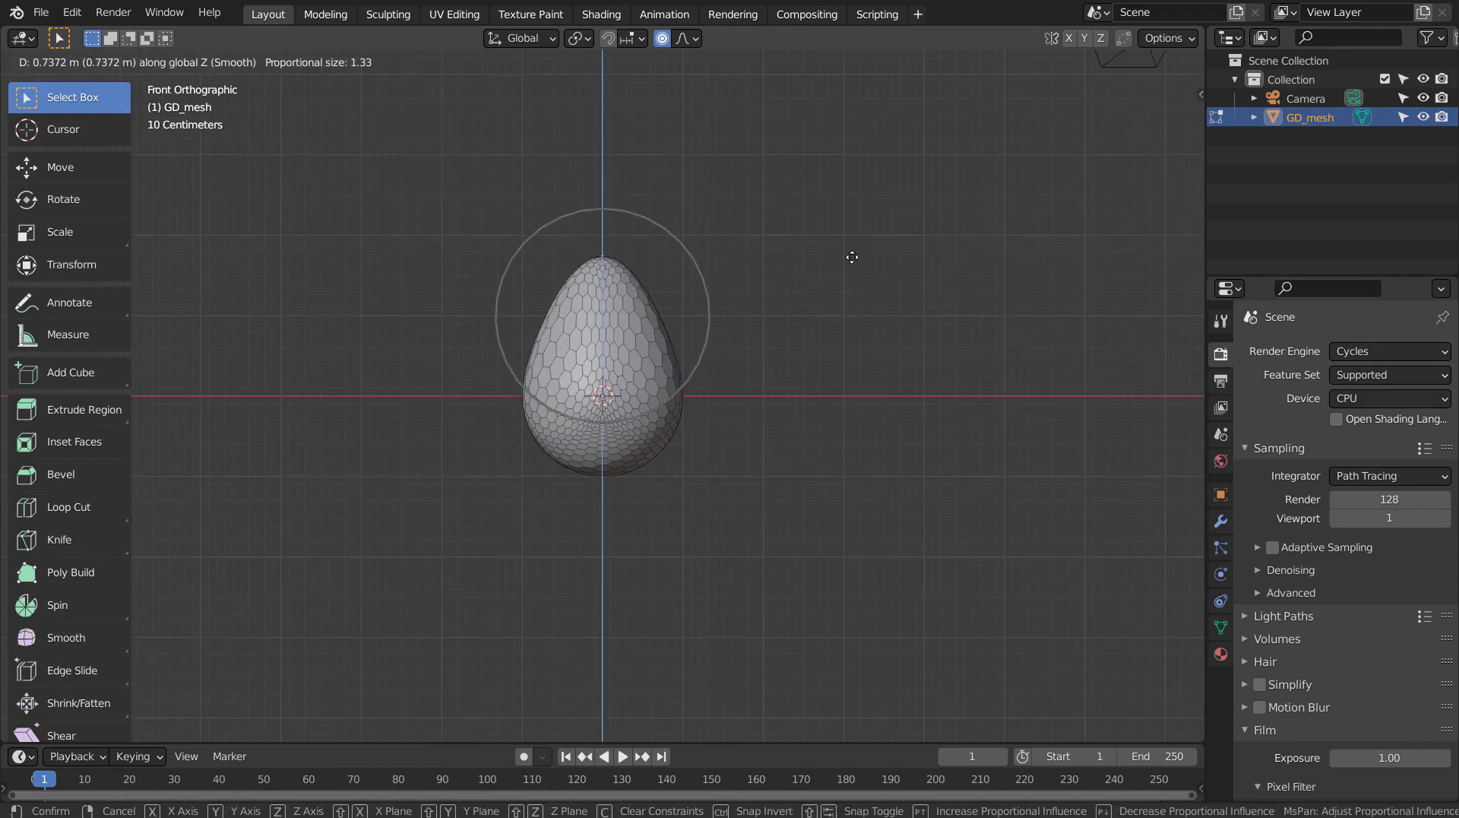
left_click(853, 244)
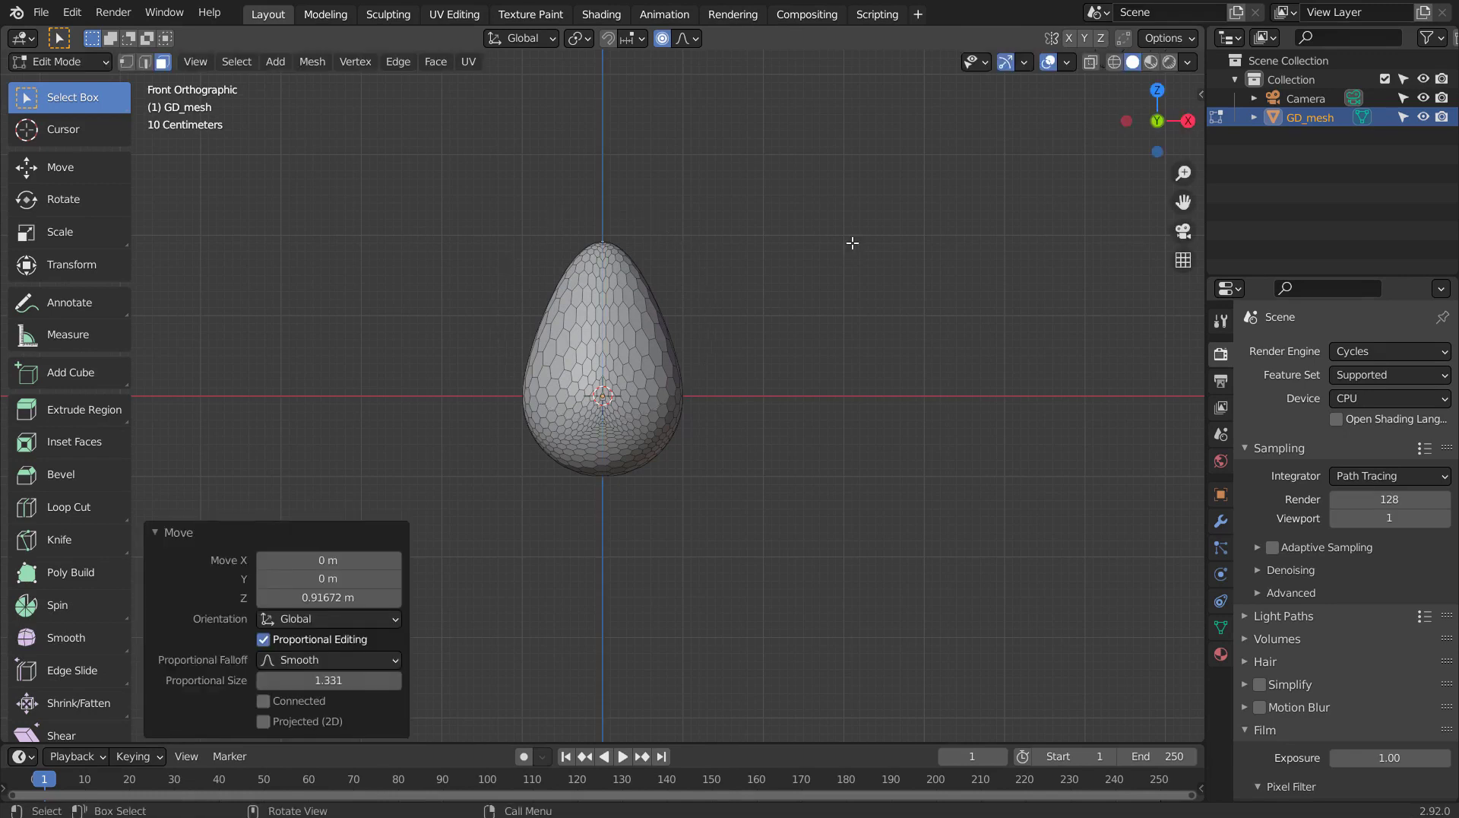
key("Tab")
scroll(682, 380, "up", 3)
scroll(681, 381, "up", 1)
mouse_move(681, 381)
middle_mouse_down()
mouse_move(782, 335)
mouse_move(890, 367)
mouse_move(889, 417)
mouse_move(767, 429)
mouse_move(669, 404)
mouse_move(1183, 462)
middle_mouse_up()
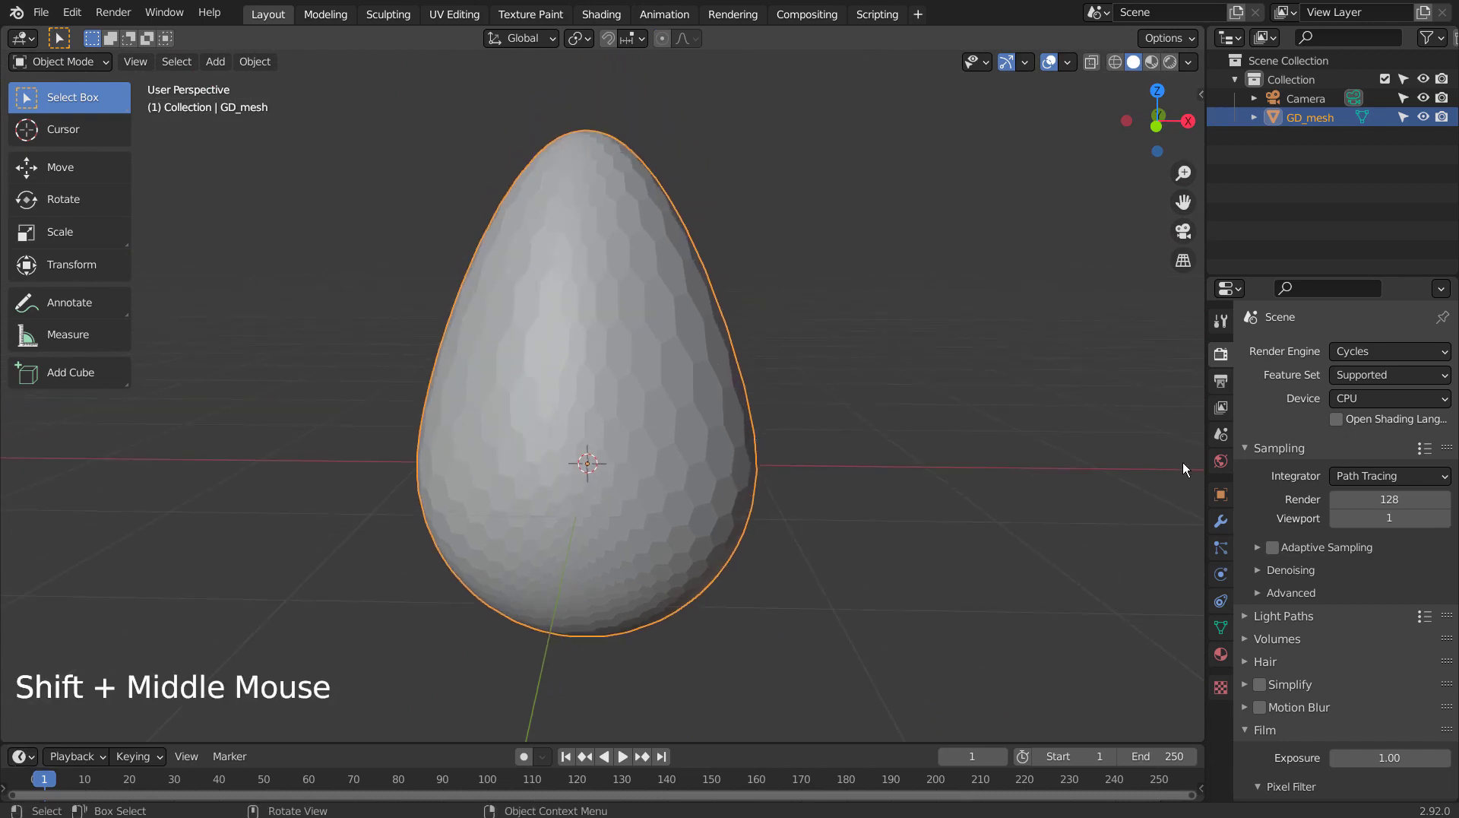
- Turn off the transparent film background and try material and rendered viewport shading
scroll(1269, 739, "down", 5)
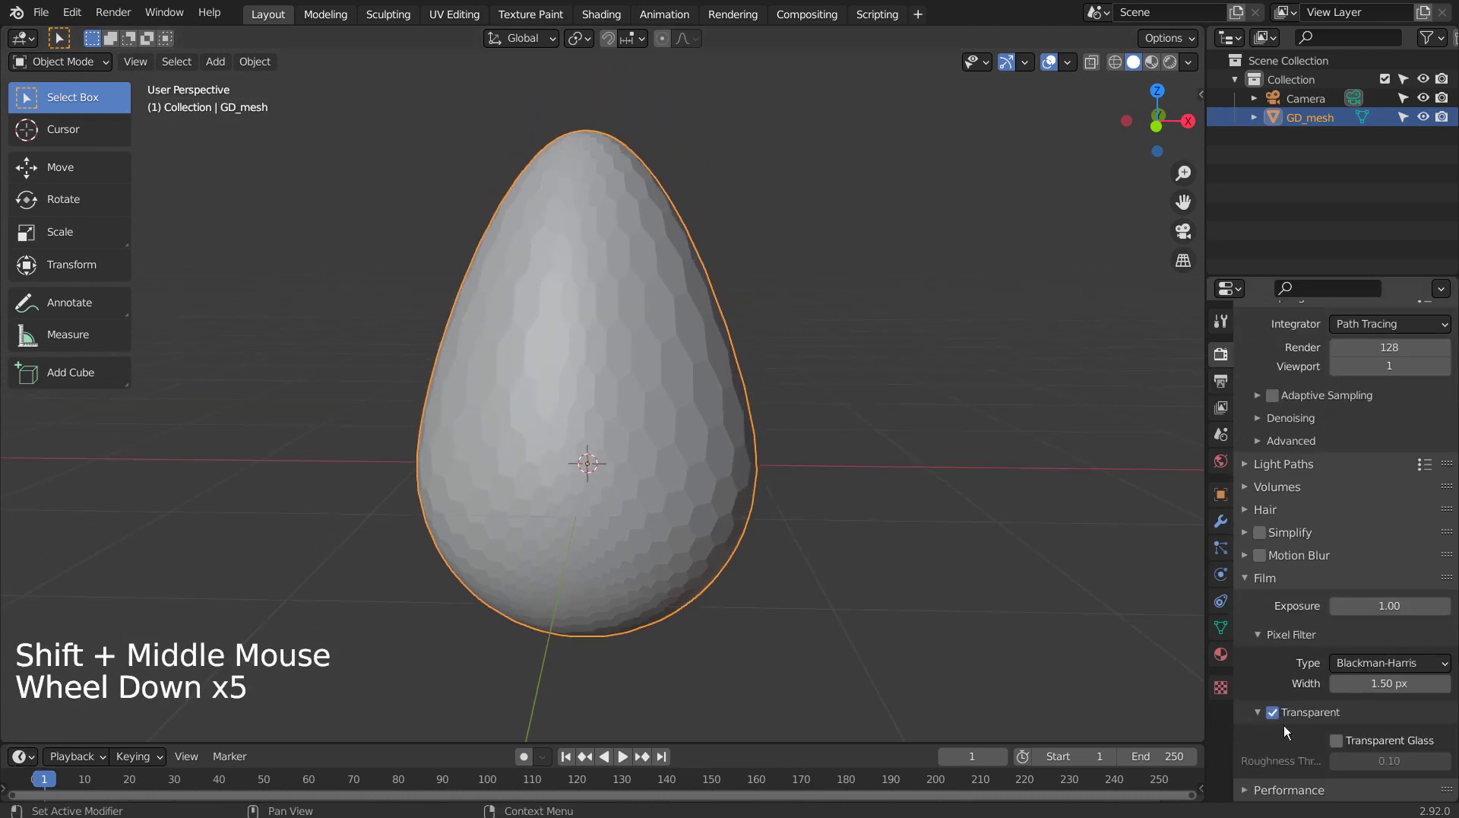
left_click(1281, 715)
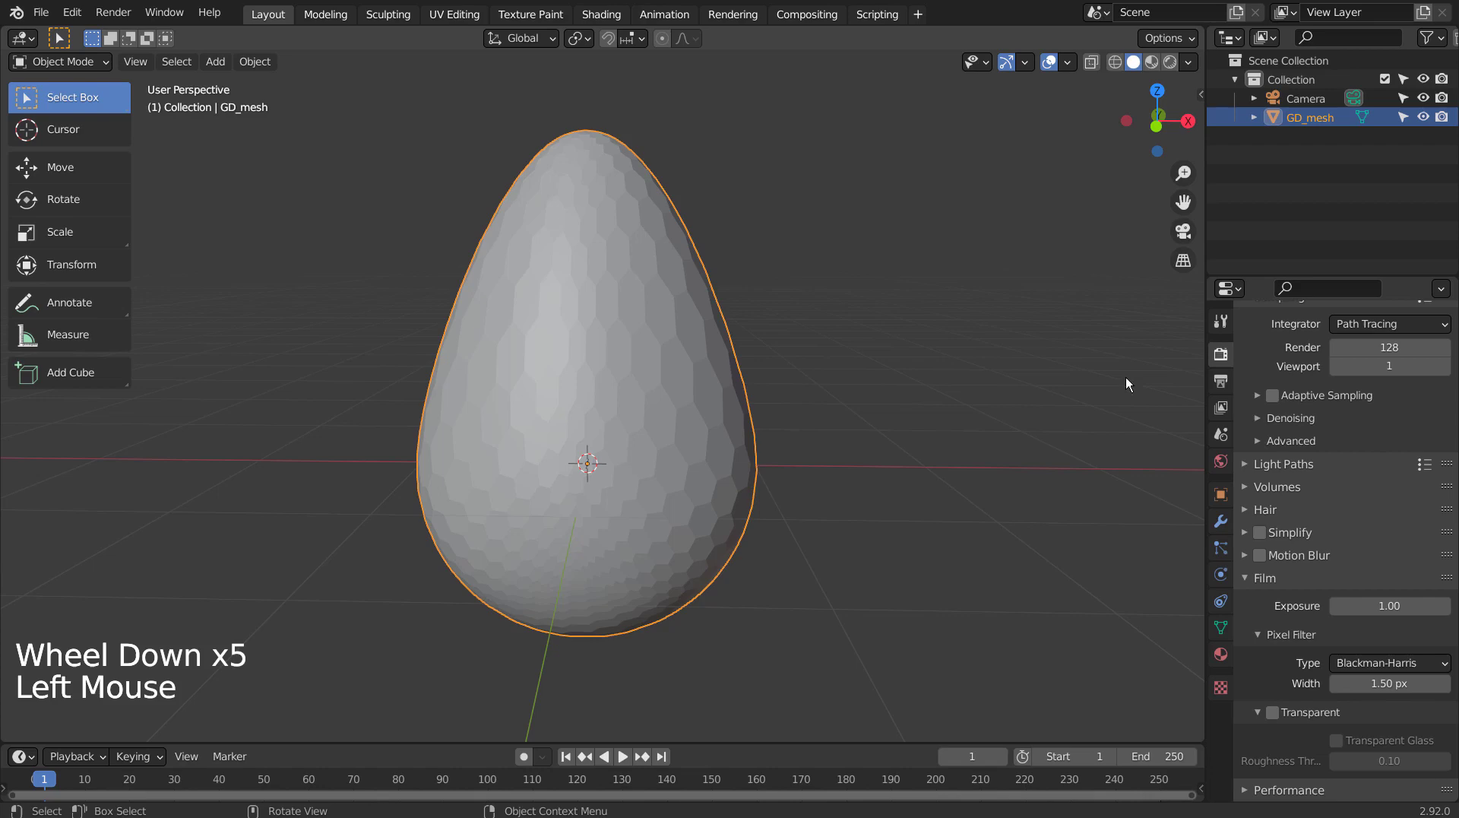
left_click(1153, 62)
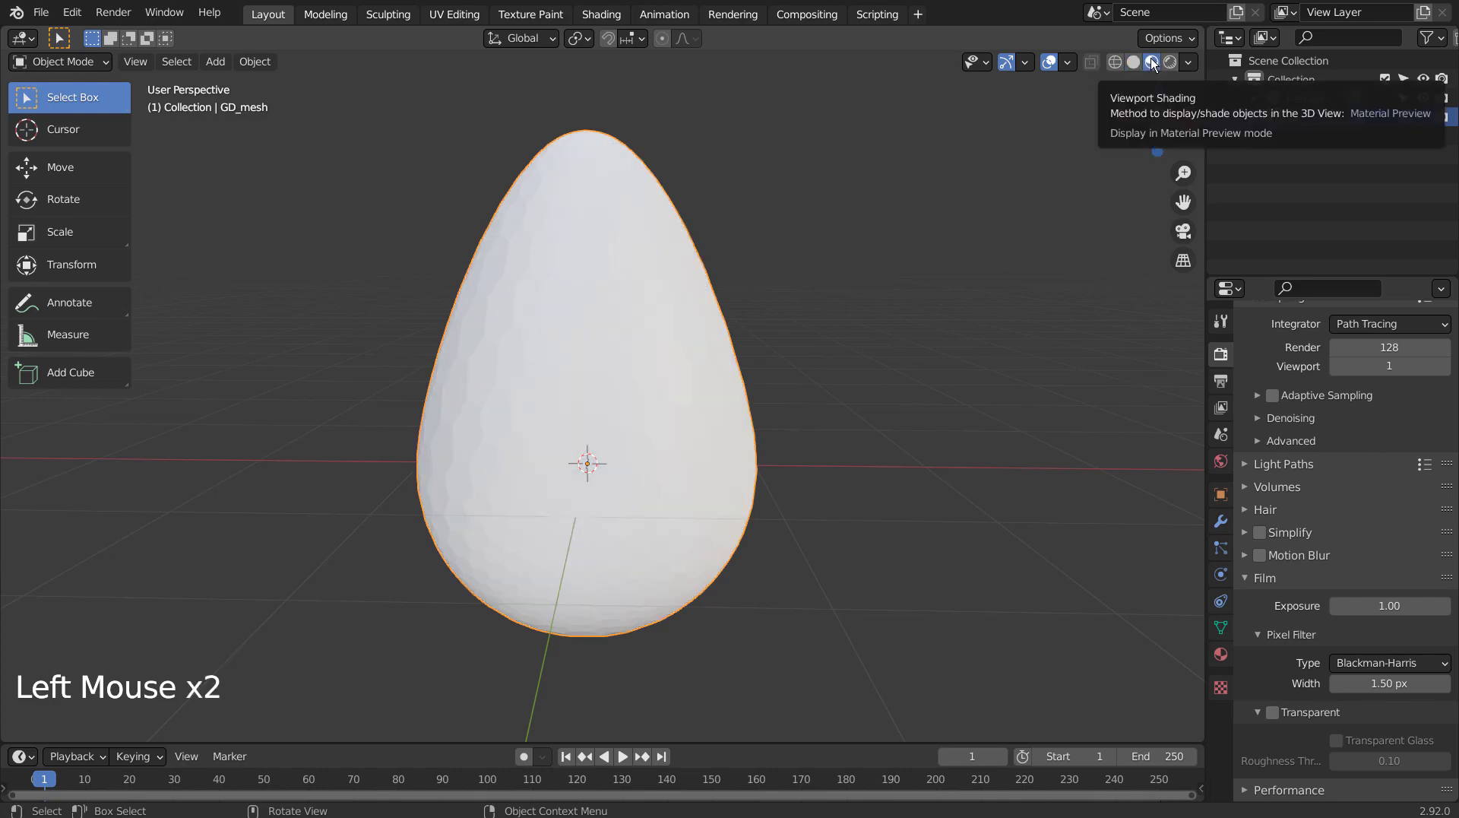
left_click(1170, 61)
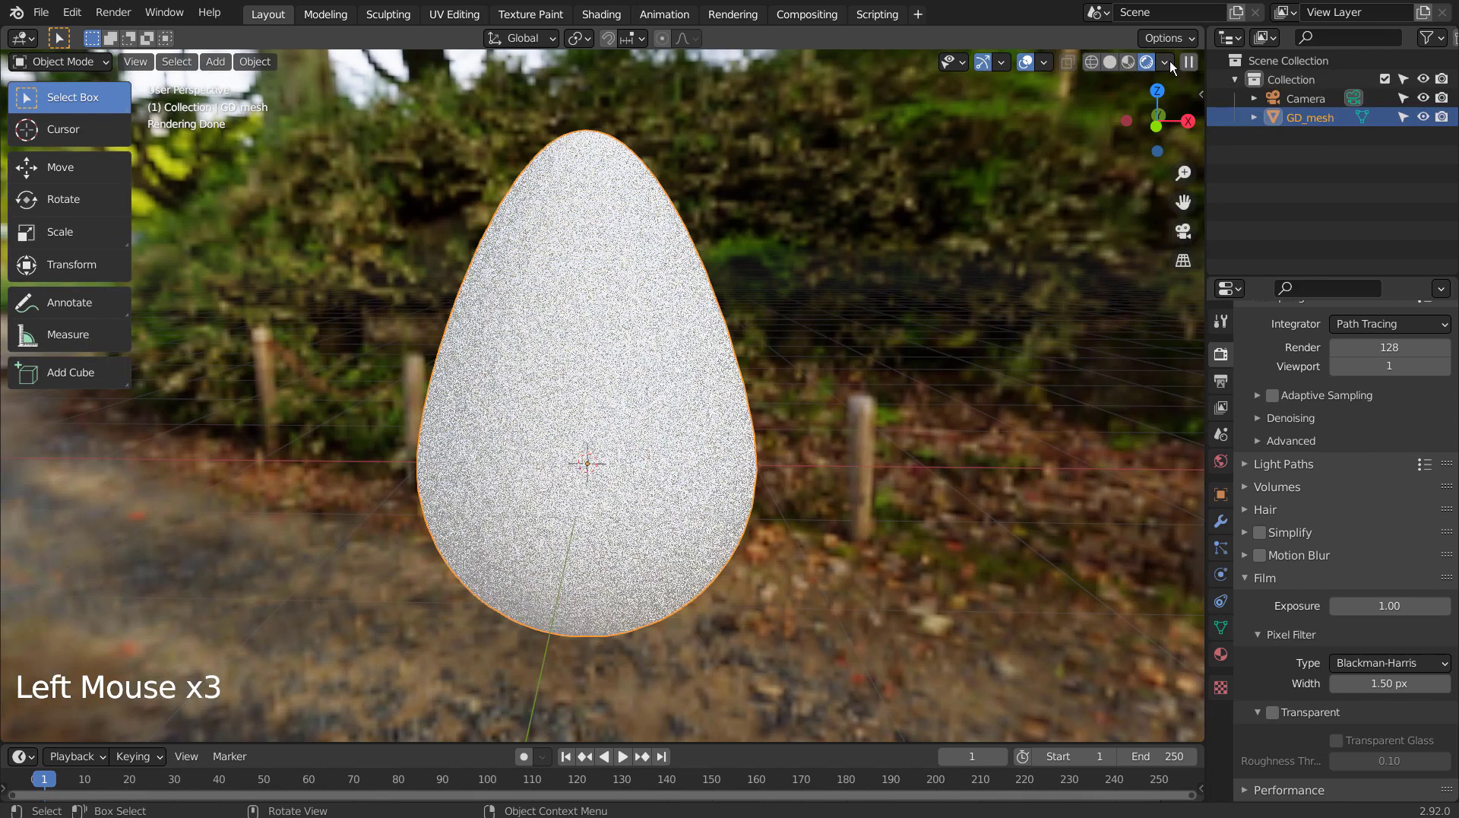
left_click(1110, 62)
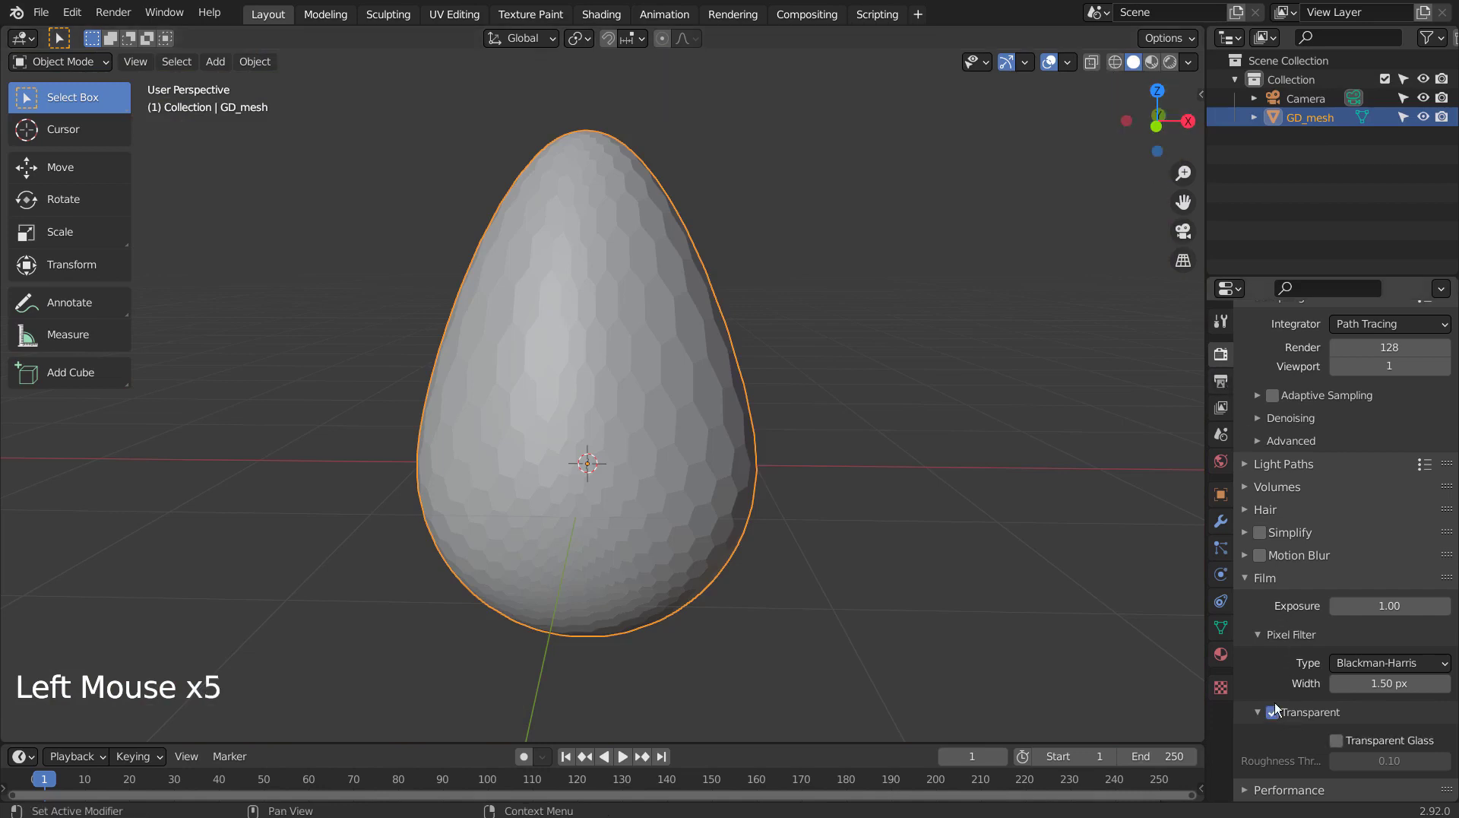
- Set the render engine to Eevee and show the egg in rendered shading
scroll(1285, 387, "up", 5)
scroll(1345, 365, "up", 4)
left_click(1348, 354)
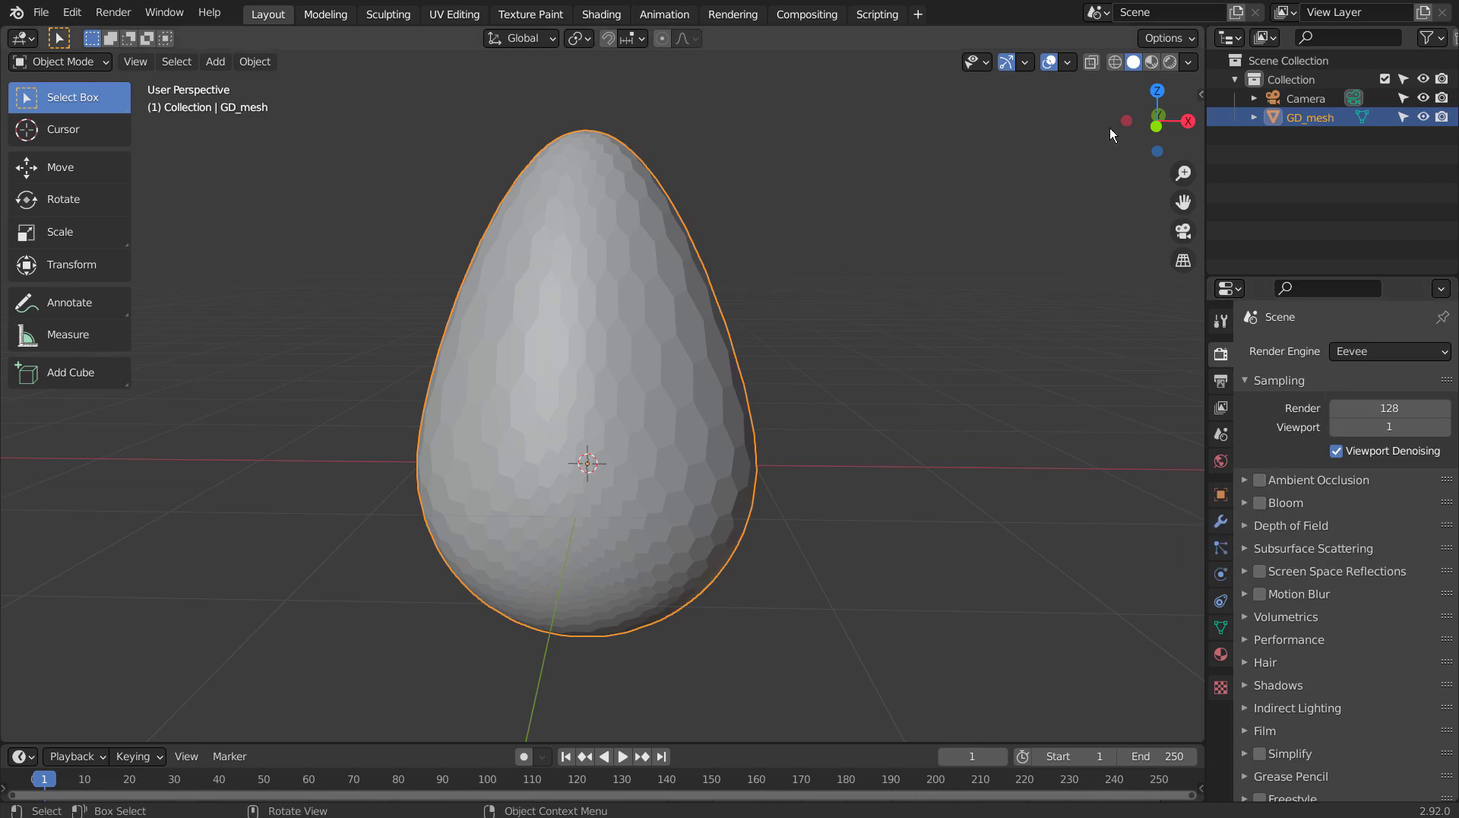
left_click(1152, 62)
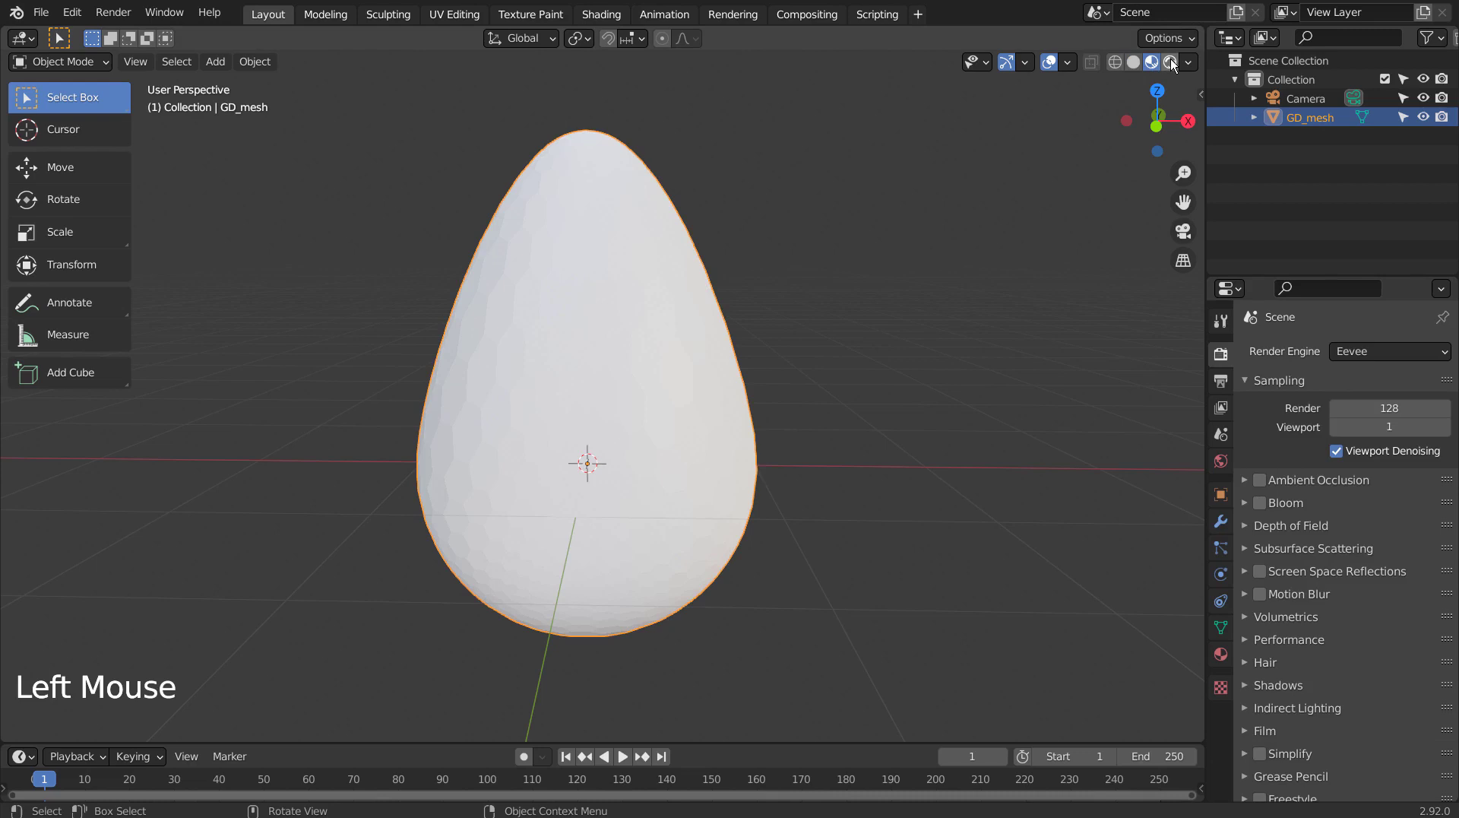
left_click(1168, 62)
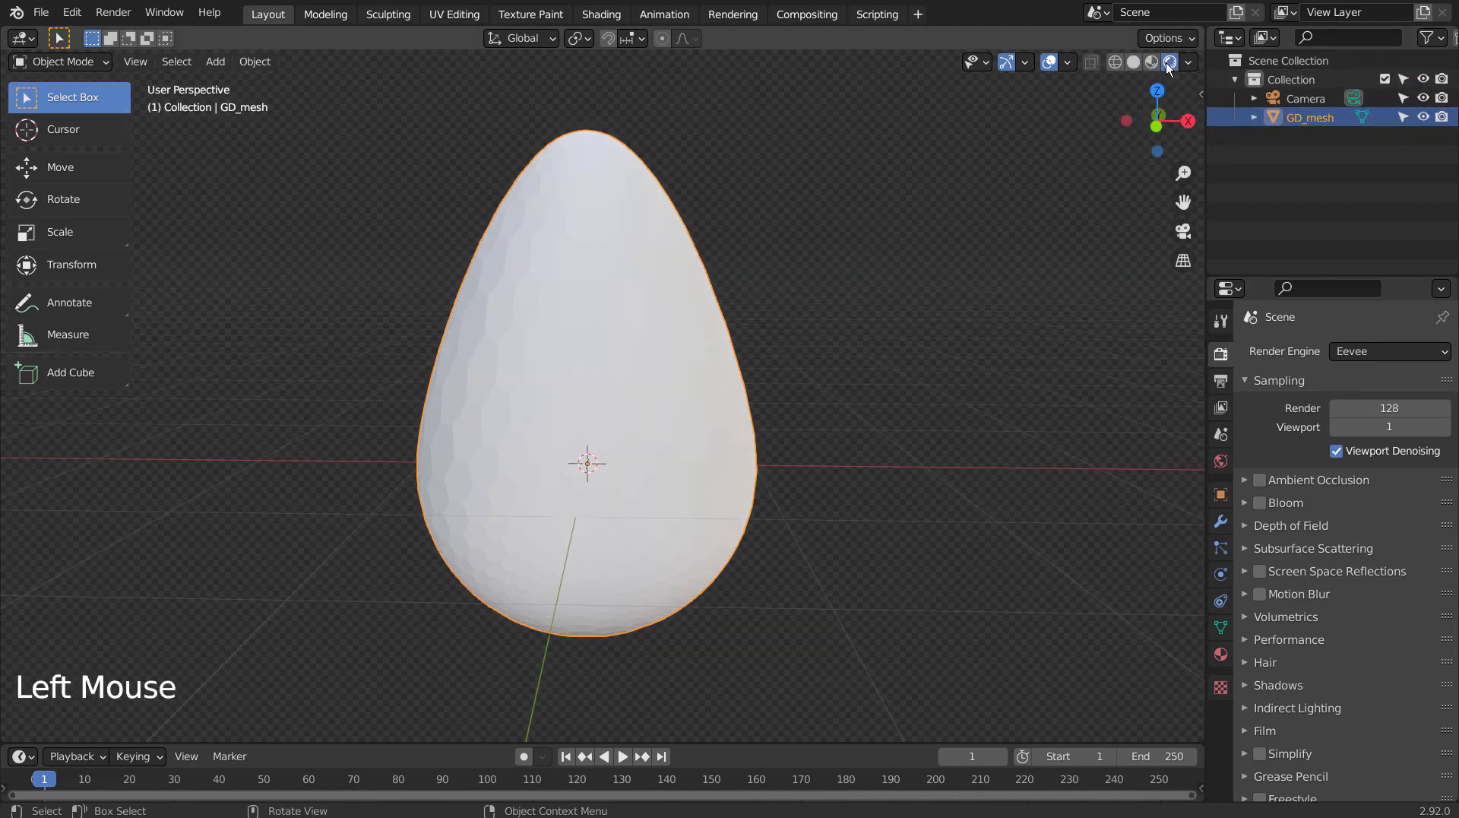
mouse_move(846, 449)
middle_mouse_down()
mouse_move(832, 450)
mouse_move(932, 413)
mouse_move(1125, 439)
mouse_move(872, 448)
middle_mouse_up()
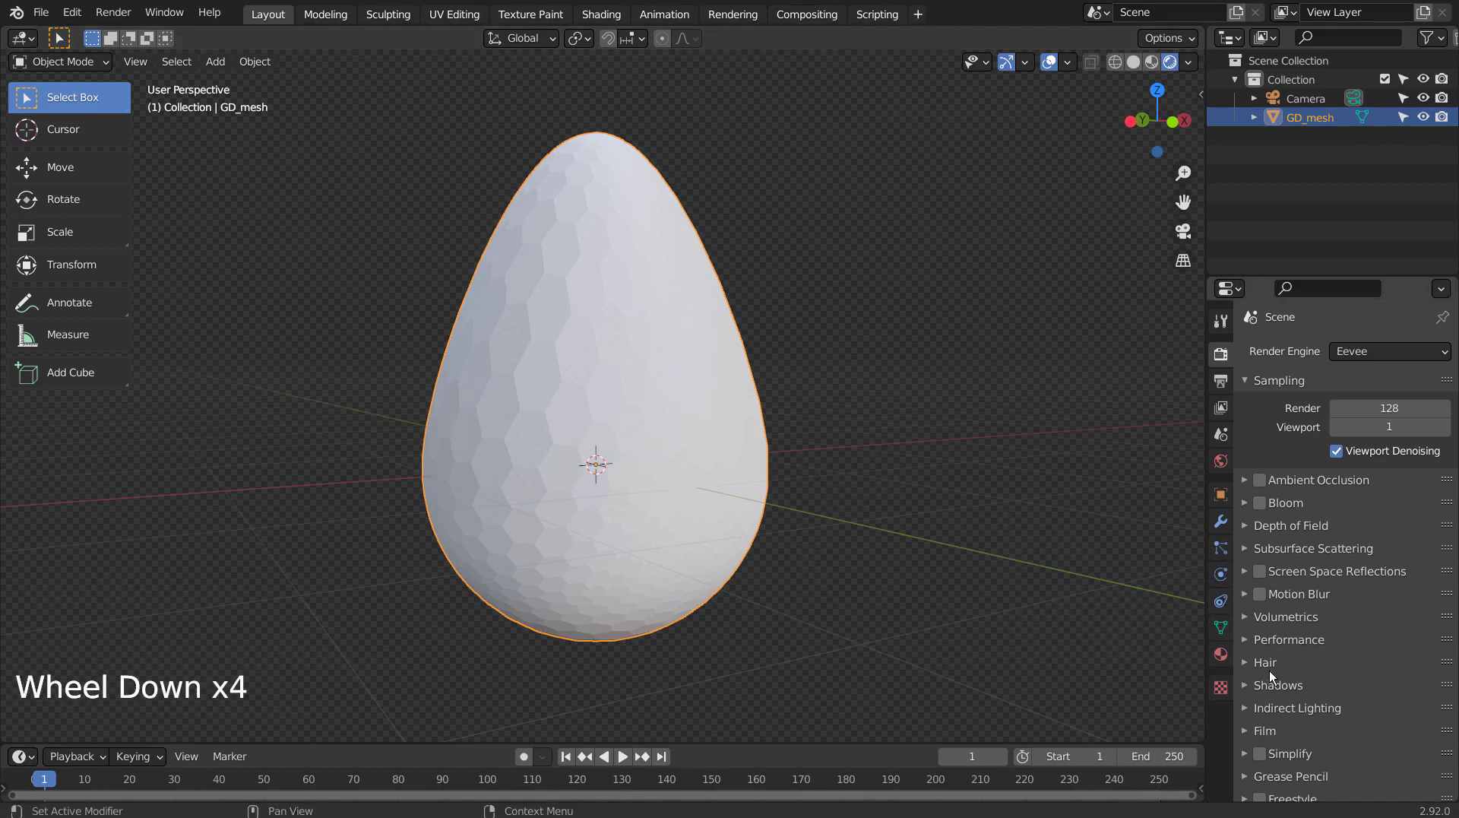
- Create a new material for the egg with base colour value at maximum white
left_click(1220, 654)
left_click(1365, 431)
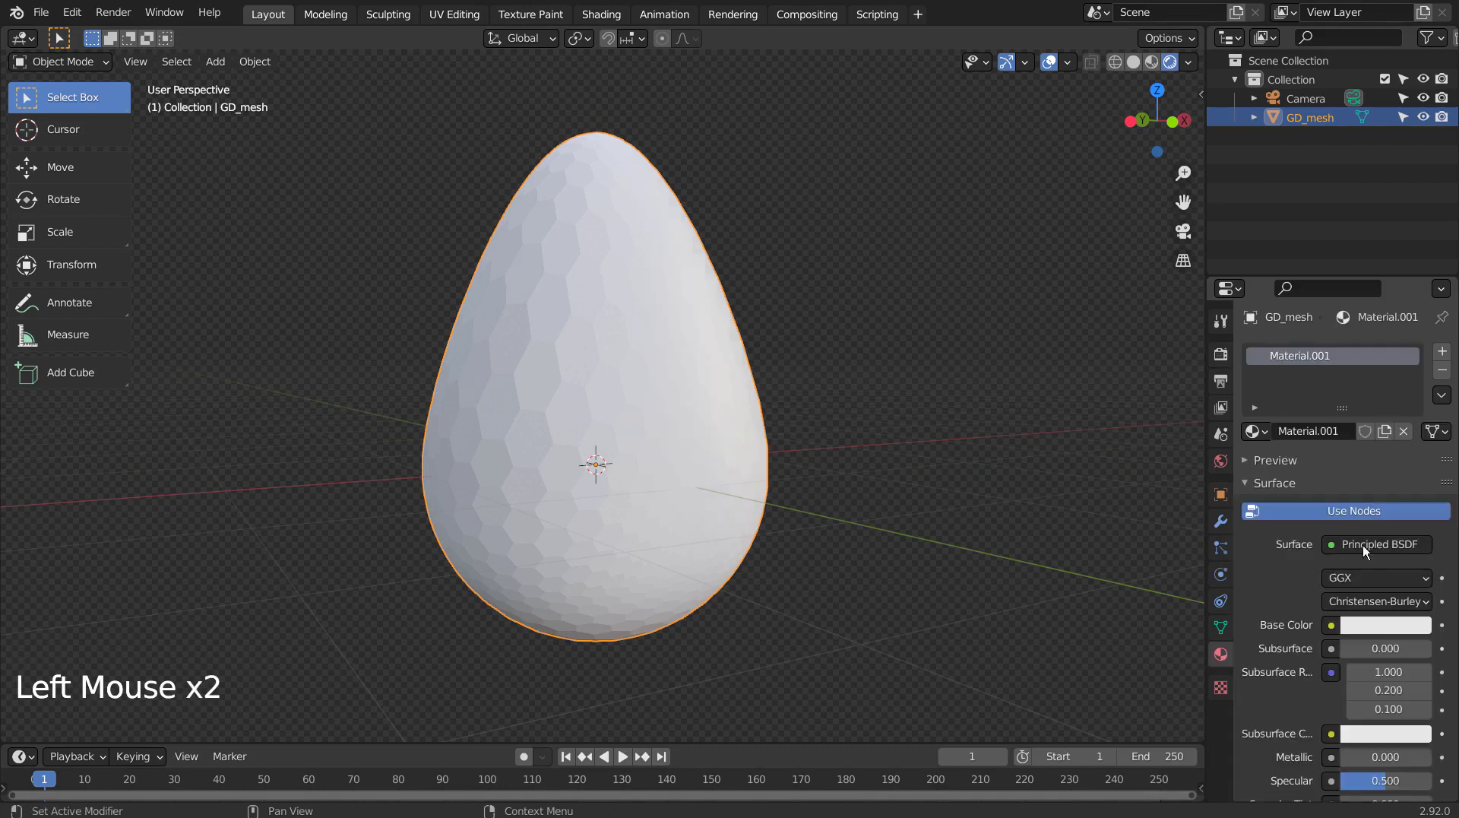
left_click(1383, 629)
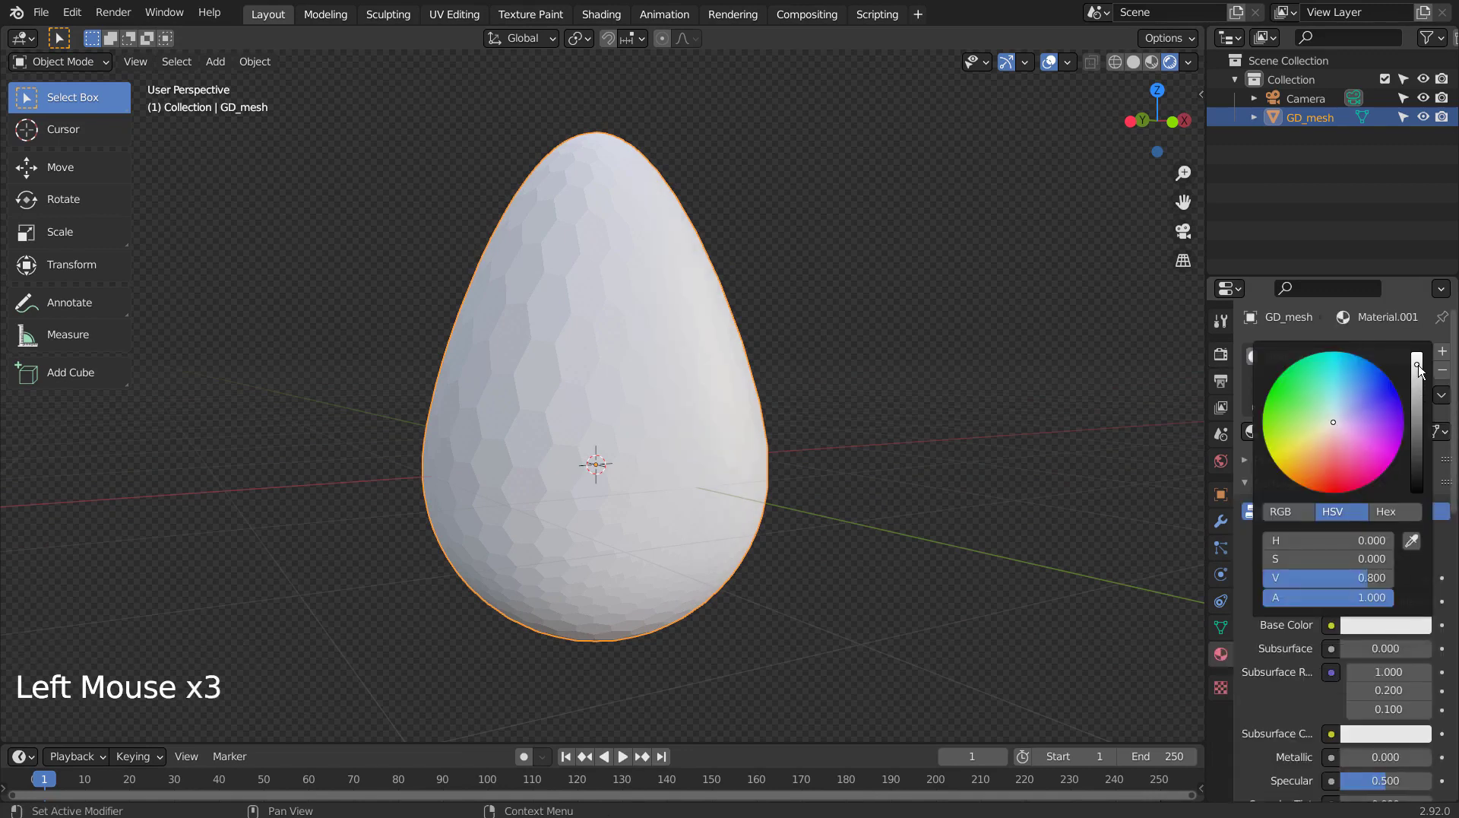
left_click_drag(1418, 368, 1419, 356)
scroll(1379, 532, "down", 2)
scroll(1377, 608, "down", 7)
scroll(1376, 640, "down", 1)
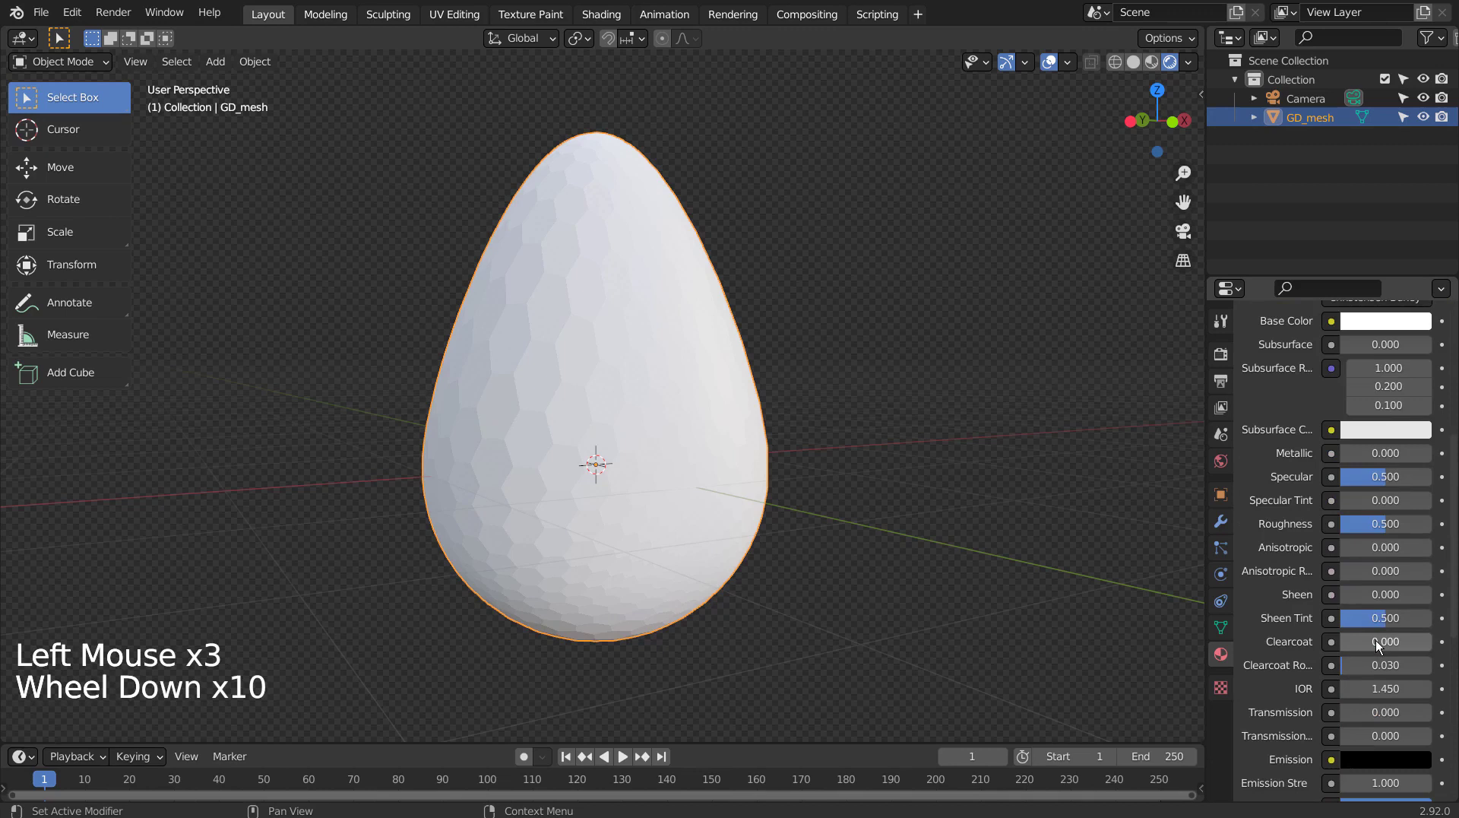
scroll(1376, 640, "down", 2)
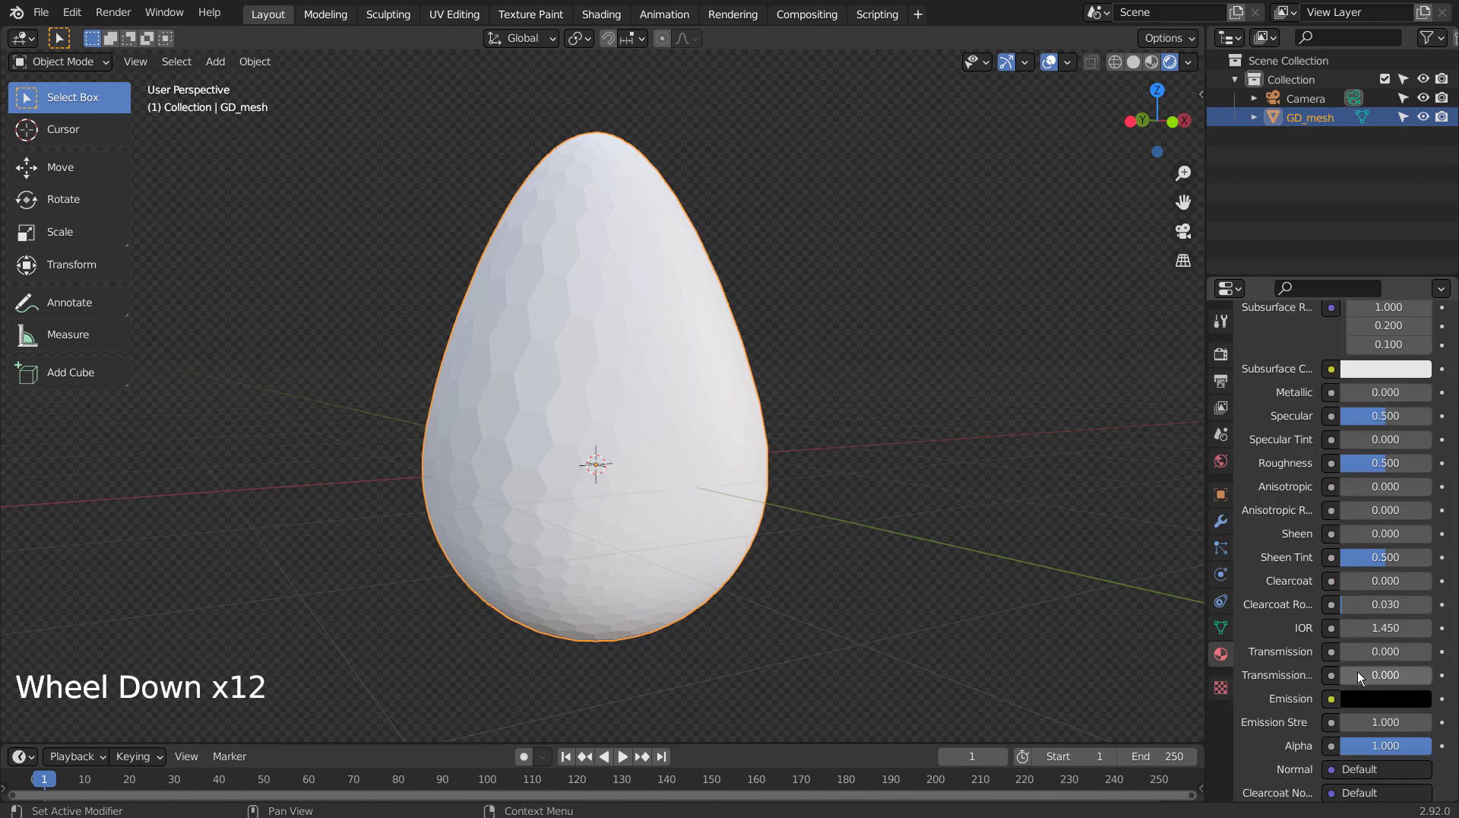
- Set the material's Transmission to 1 and Roughness to 0 for a glass look
left_click_drag(1352, 651, 1429, 651)
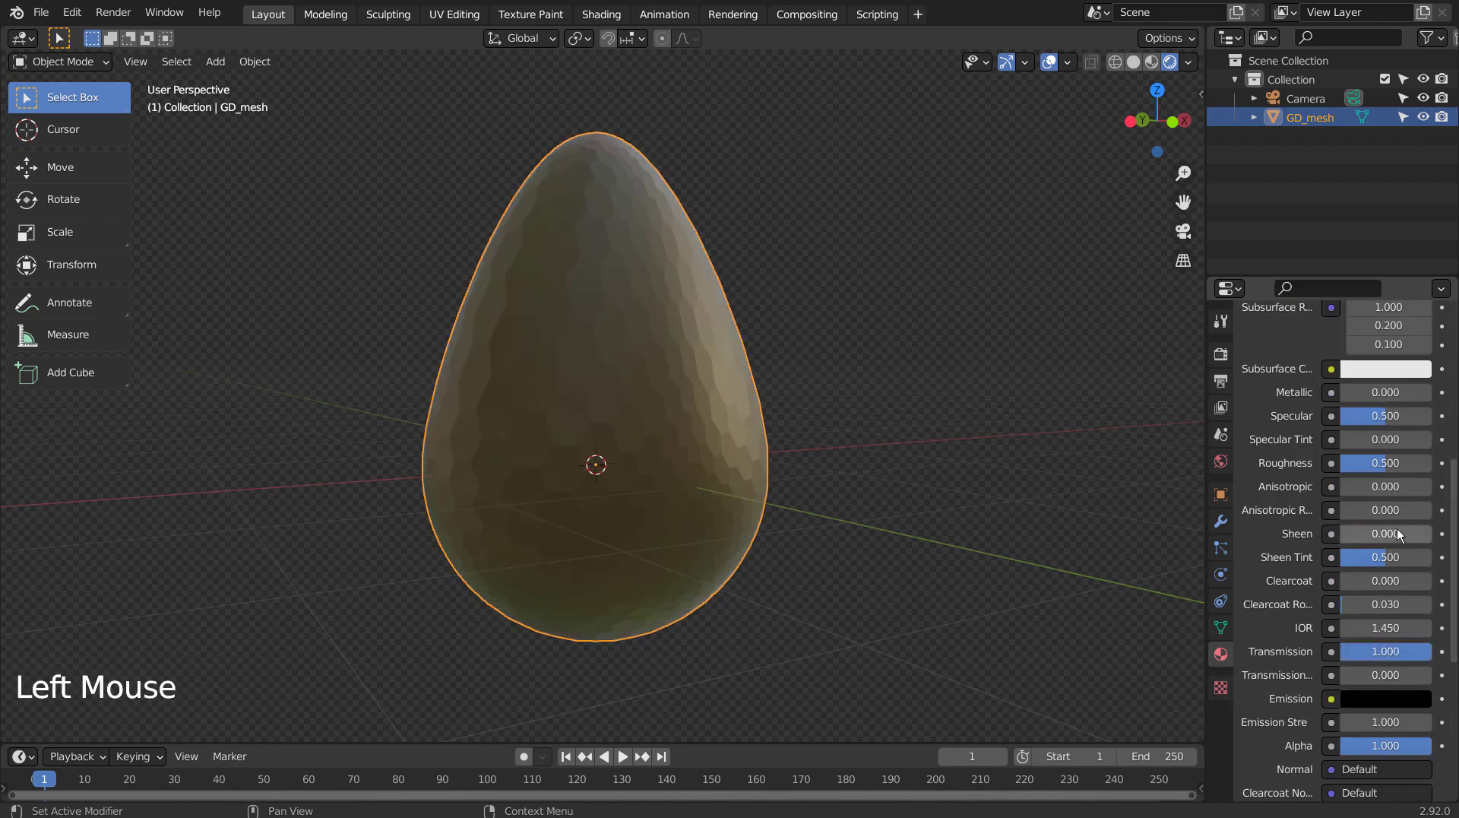
left_click_drag(1391, 464, 1347, 464)
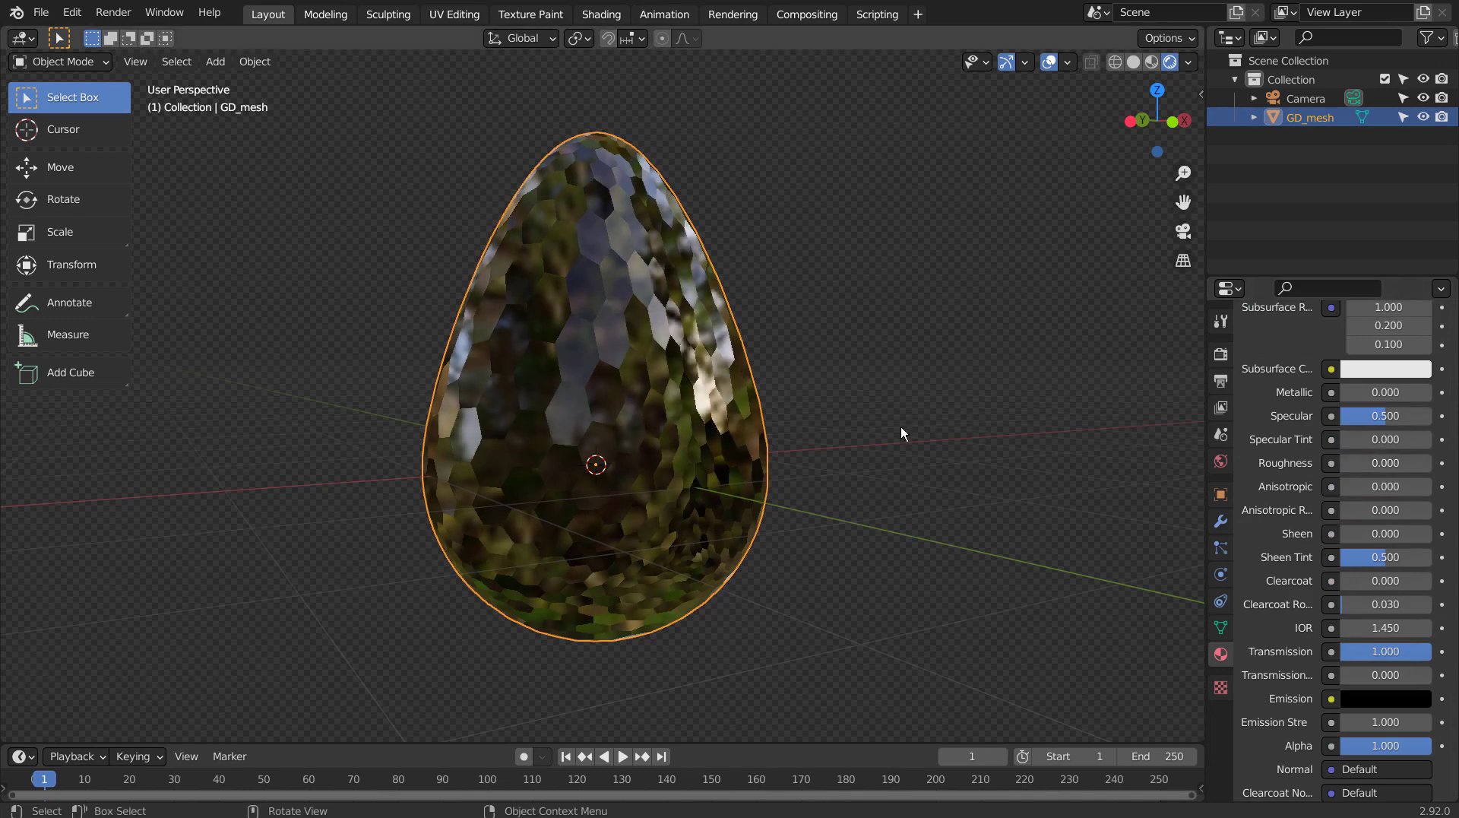
mouse_move(901, 426)
middle_mouse_down()
mouse_move(712, 496)
mouse_move(784, 483)
mouse_move(800, 497)
mouse_move(797, 554)
mouse_move(798, 536)
middle_mouse_up()
- Try a free rotation of the egg, then undo it
scroll(799, 503, "down", 2)
scroll(792, 519, "down", 2)
scroll(792, 508, "up", 3)
key("r")
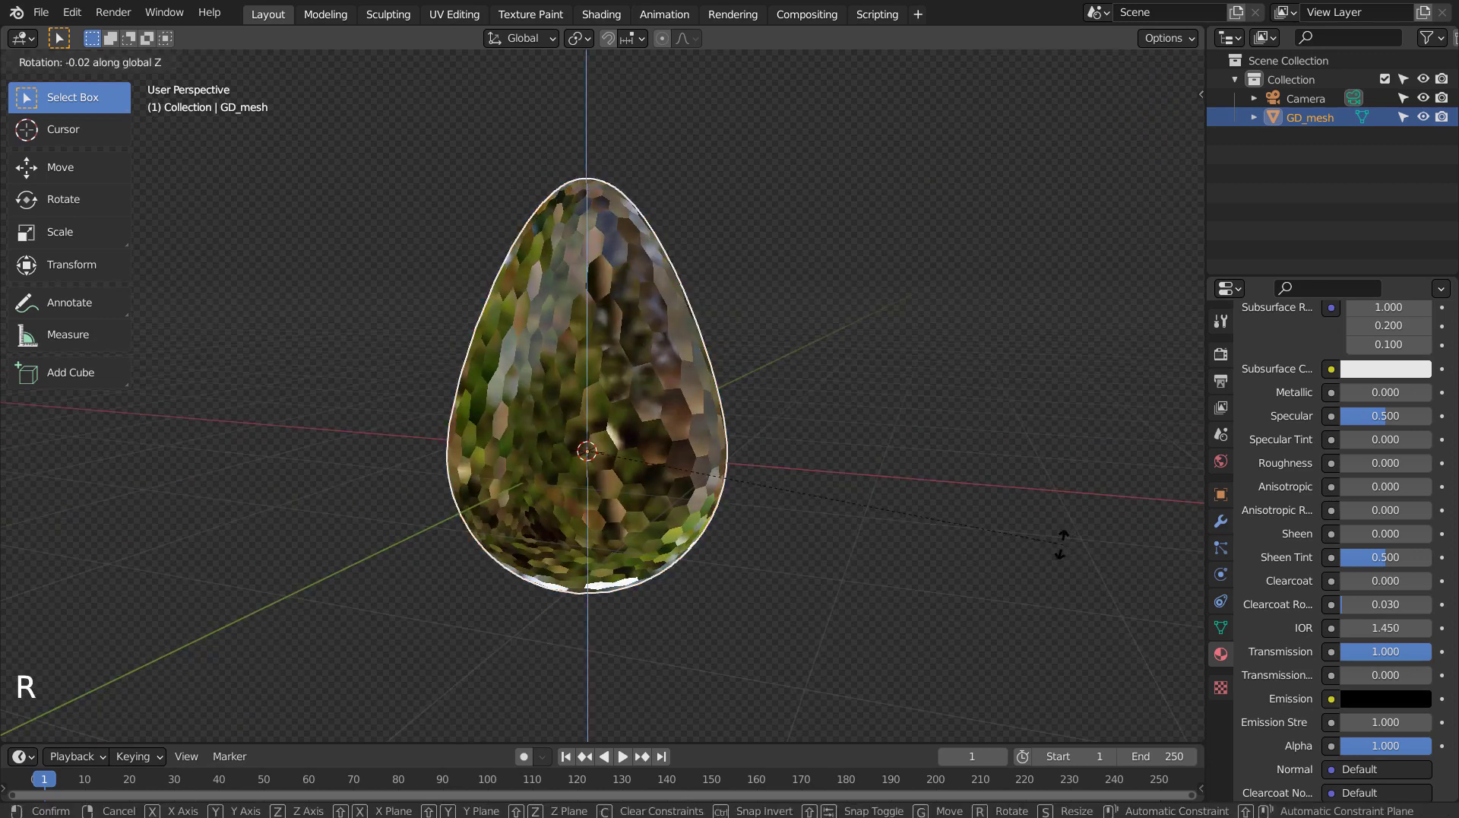
left_click(743, 535)
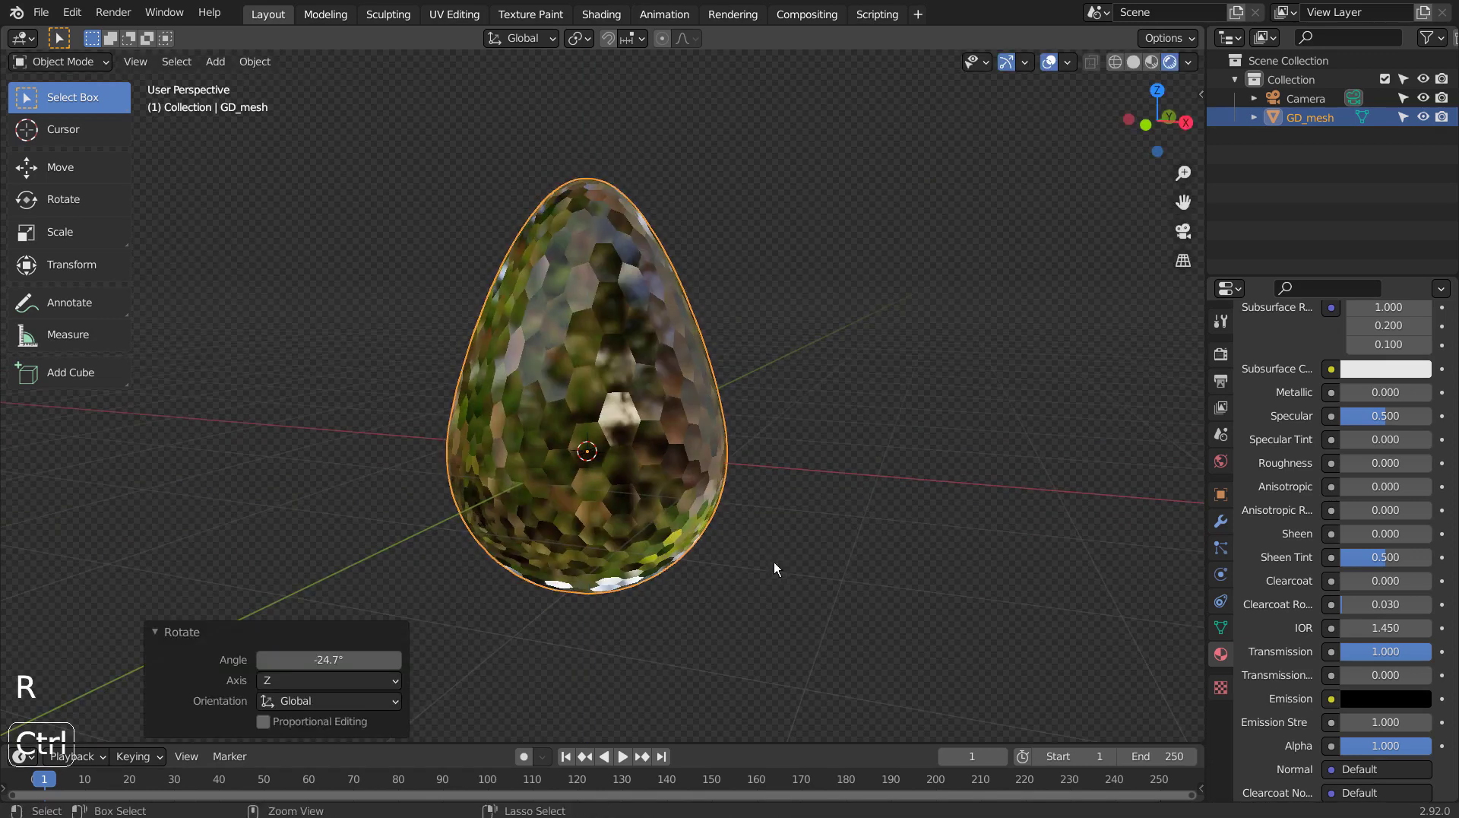
key("ctrl+z")
mouse_move(774, 568)
middle_mouse_down()
mouse_move(799, 544)
mouse_move(941, 558)
mouse_move(622, 567)
mouse_move(687, 549)
mouse_move(686, 521)
mouse_move(757, 541)
middle_mouse_up()
- Rotate the egg -120° around the global Z axis
scroll(687, 549, "down", 3)
key("r")
key("z")
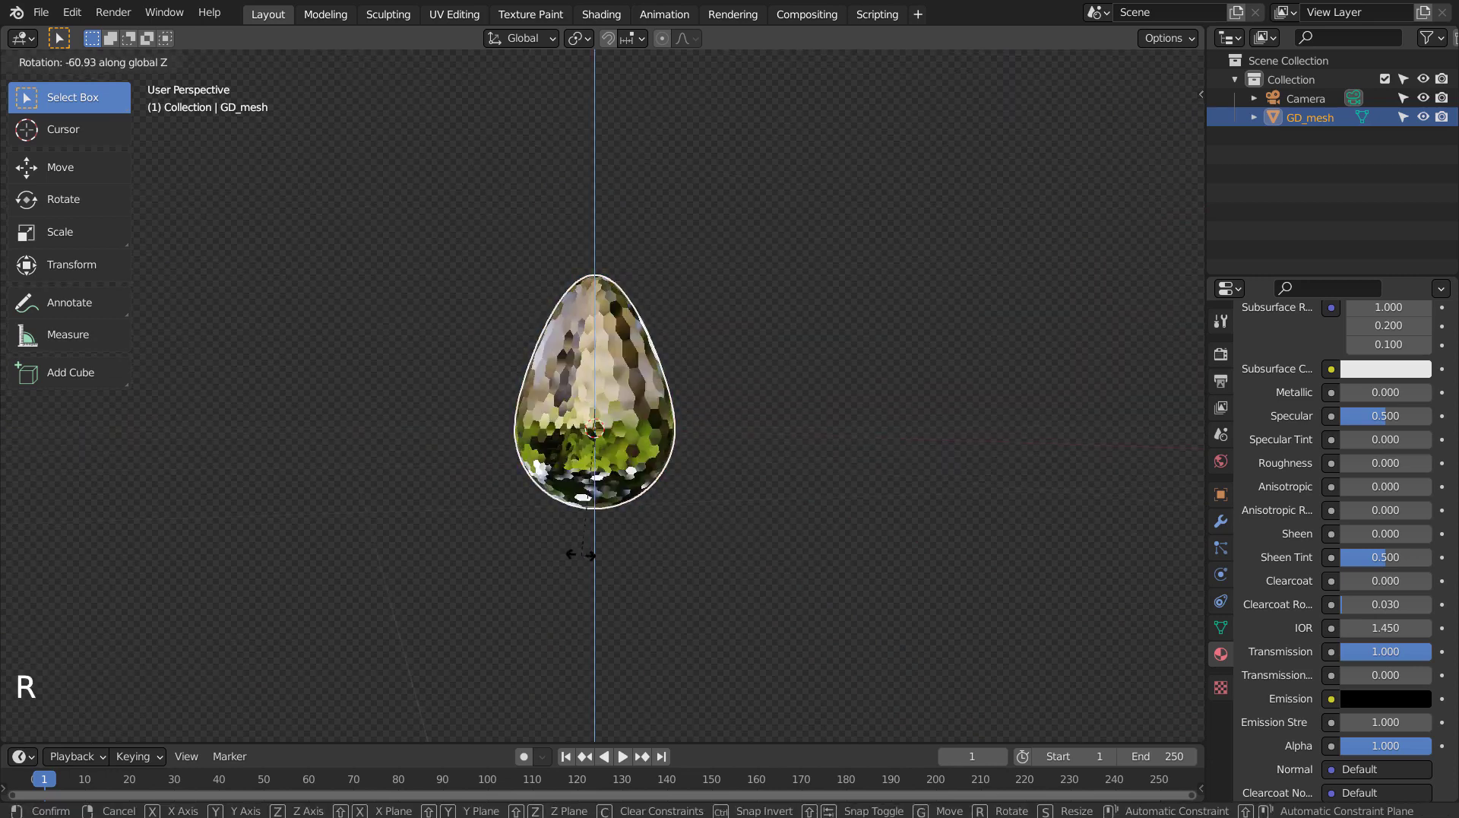
left_click(362, 537)
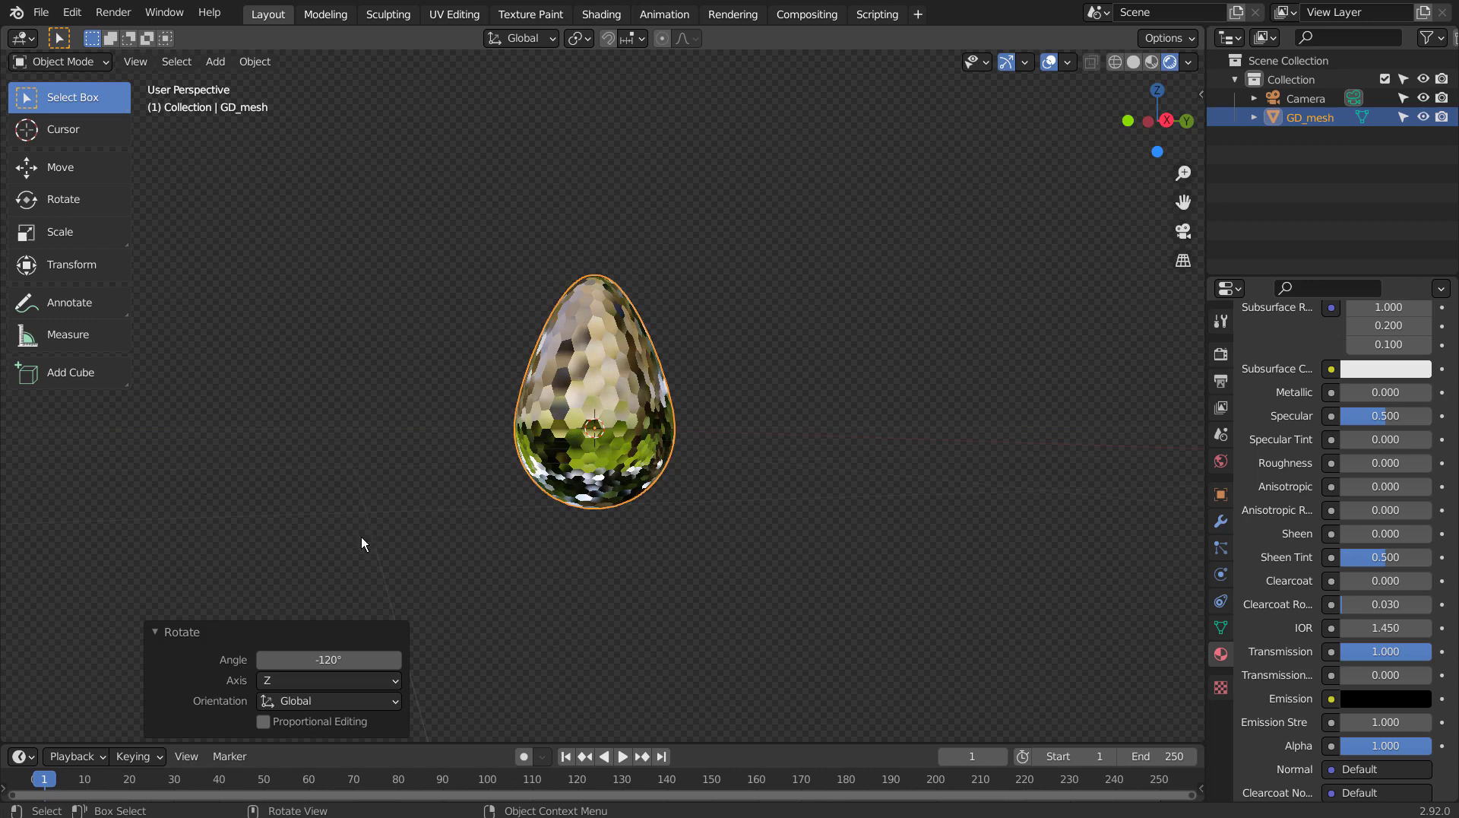
mouse_move(709, 535)
middle_mouse_down()
mouse_move(671, 530)
mouse_move(682, 531)
middle_mouse_up()
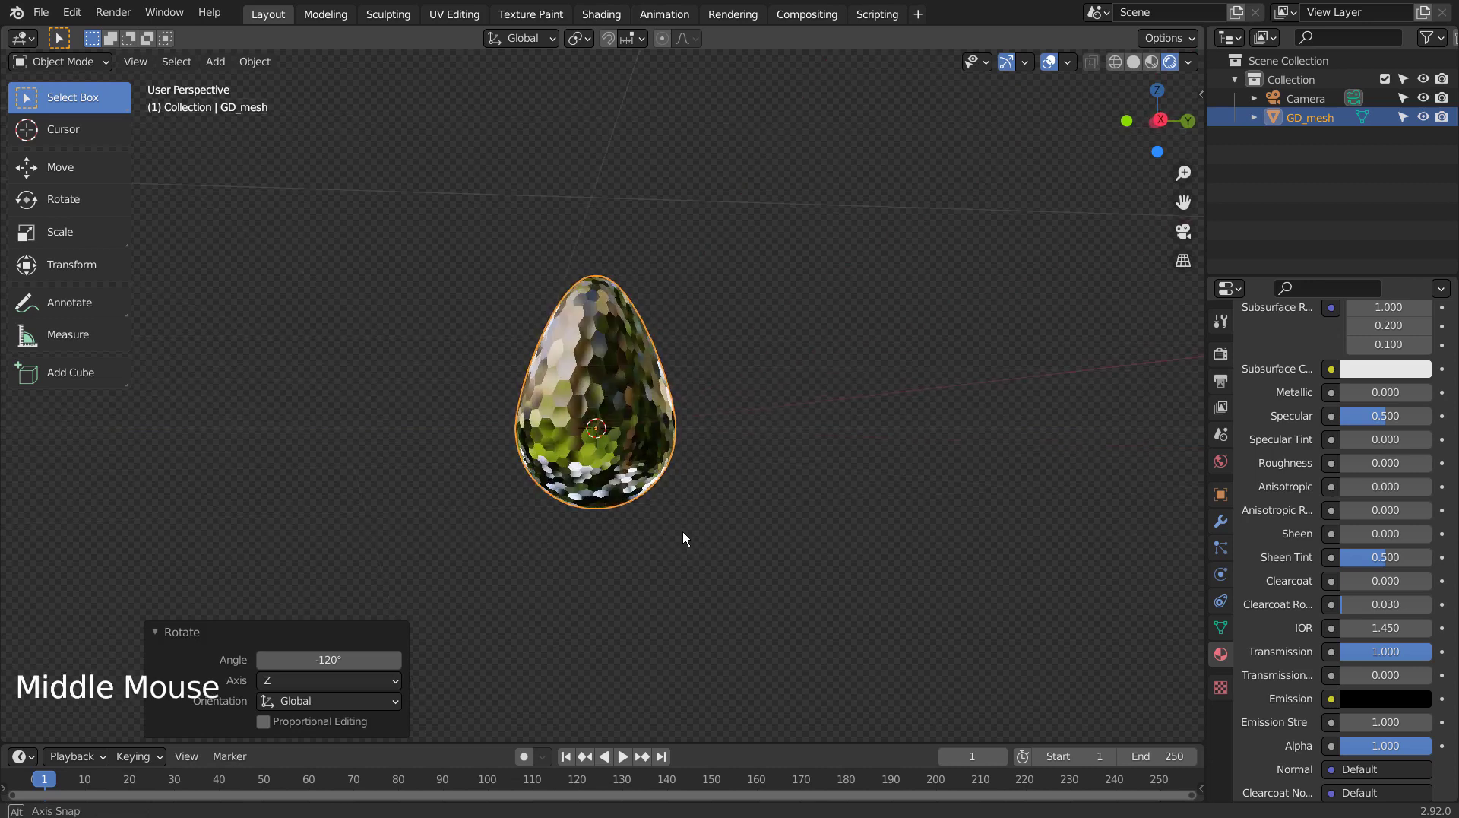
- Show the Render Properties tab scrolled to the top
left_click(1224, 355)
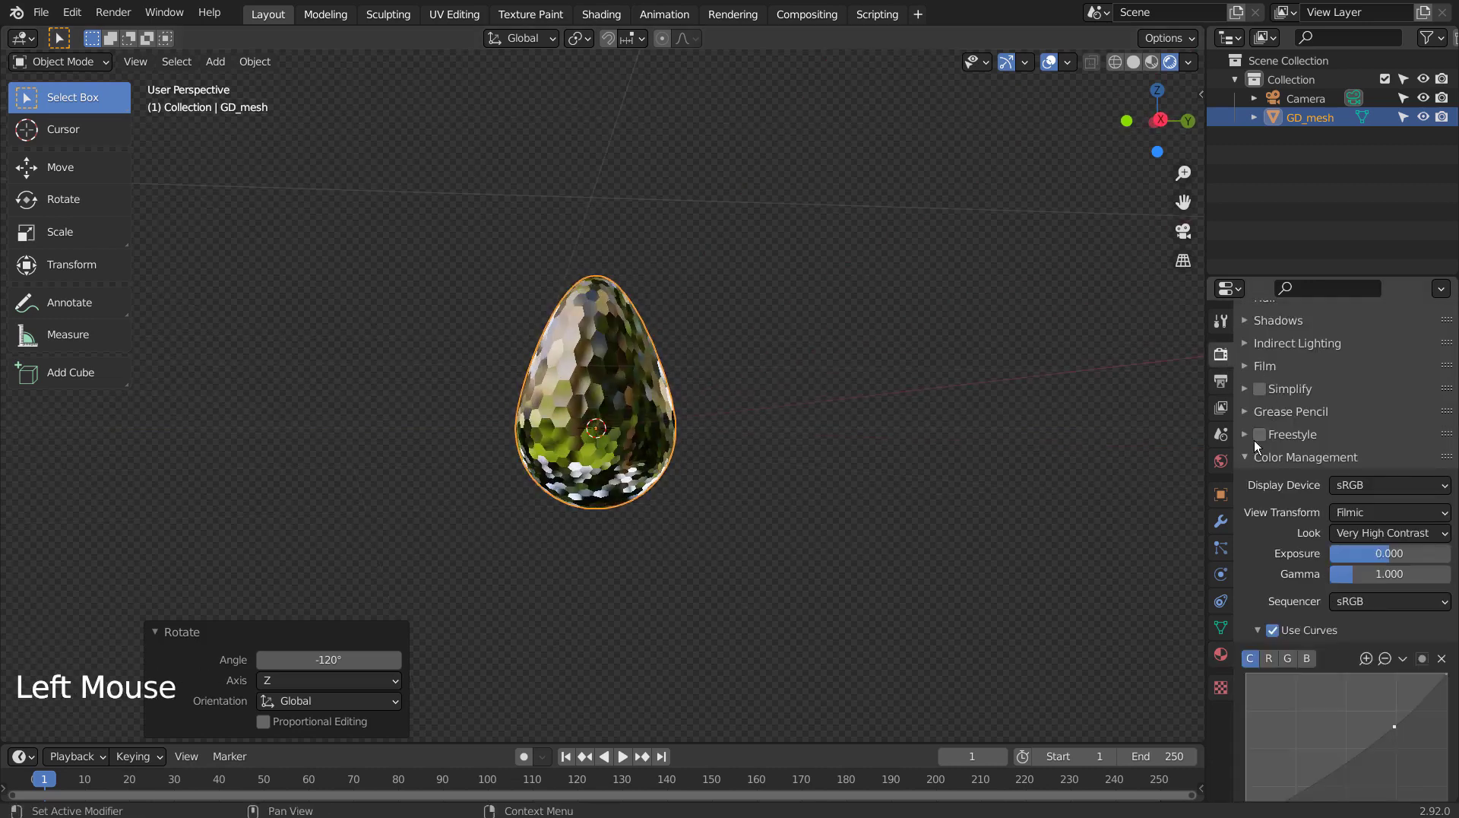
scroll(1259, 460, "up", 5)
scroll(1264, 483, "up", 10)
scroll(1266, 491, "up", 3)
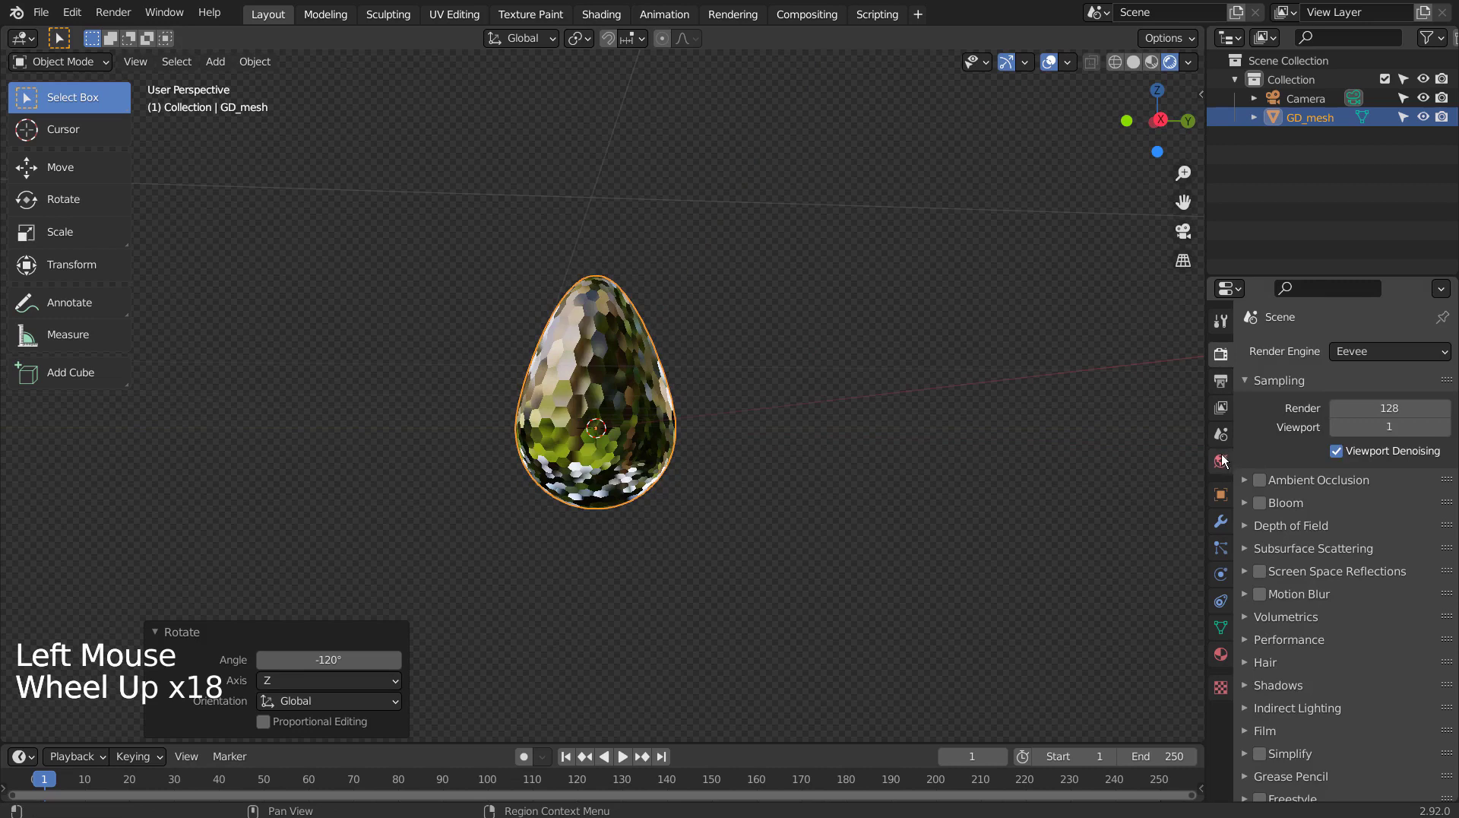
- Reselect the egg and open the N sidebar showing its transform values
left_click(774, 436)
scroll(791, 438, "up", 1)
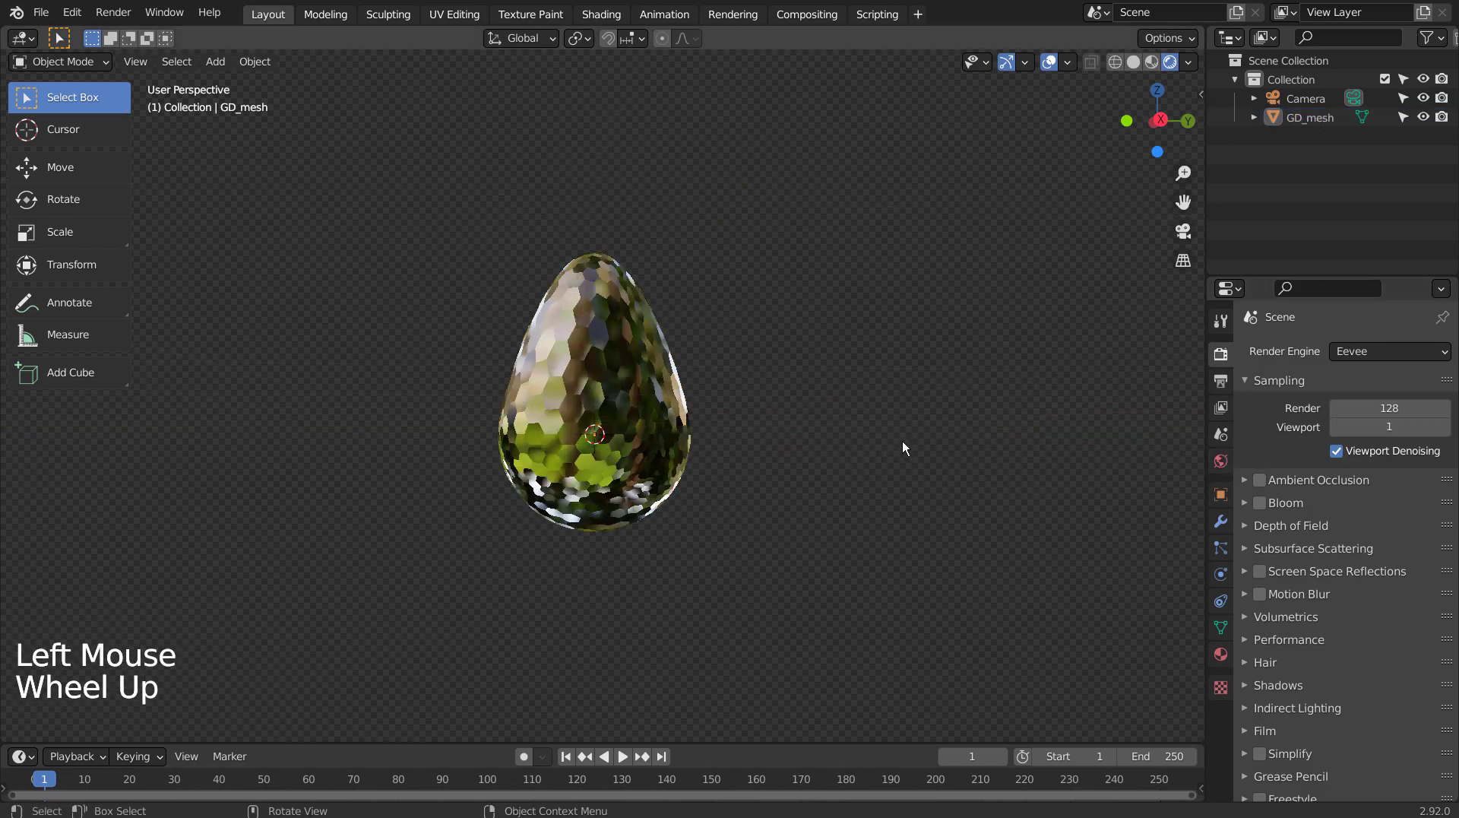
left_click(625, 451)
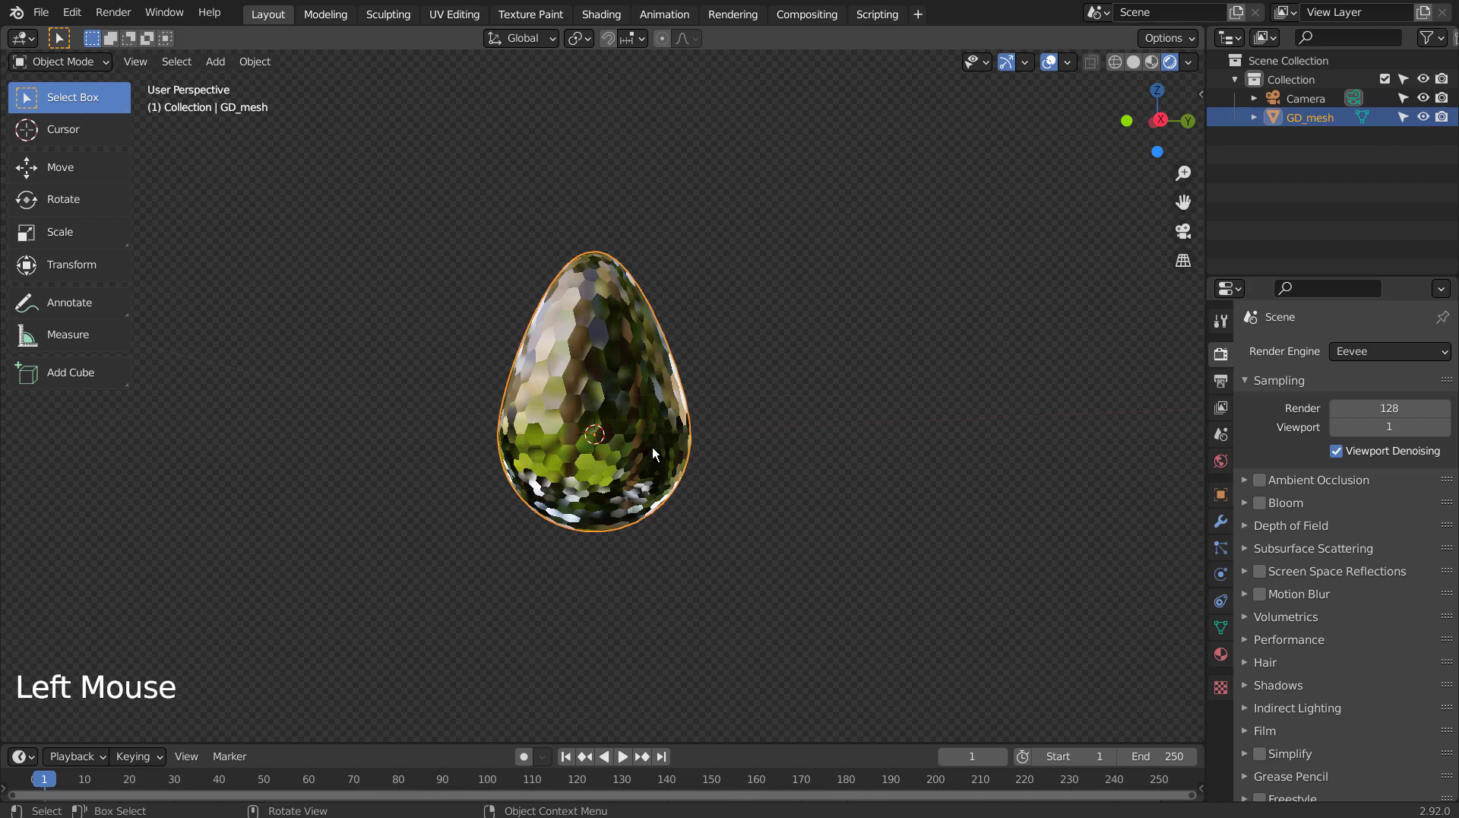
key("n")
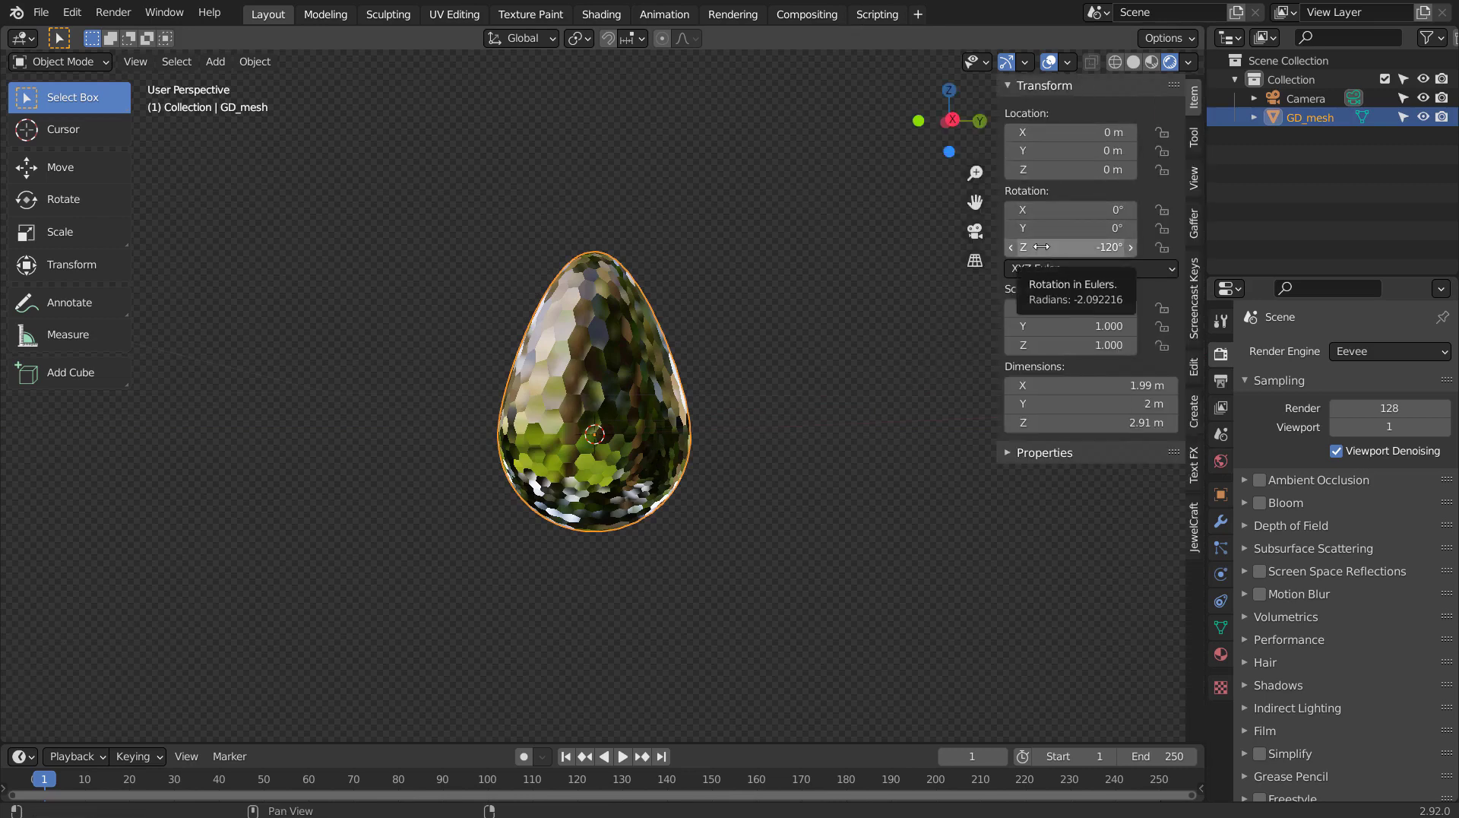
- Set the egg's Z rotation to 0° and keyframe it on frame 1
left_click(1040, 249)
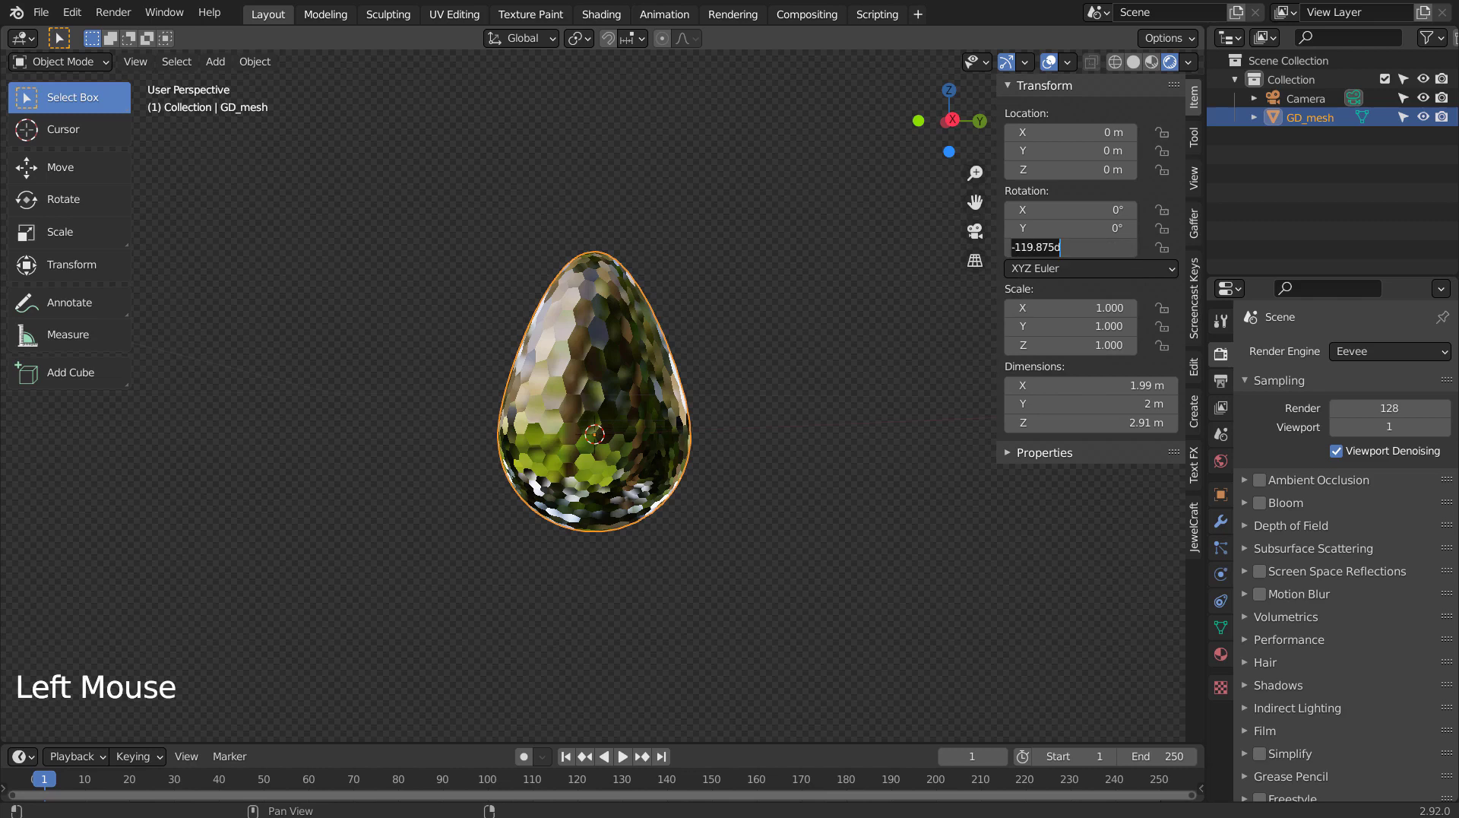
type("0")
key("Return")
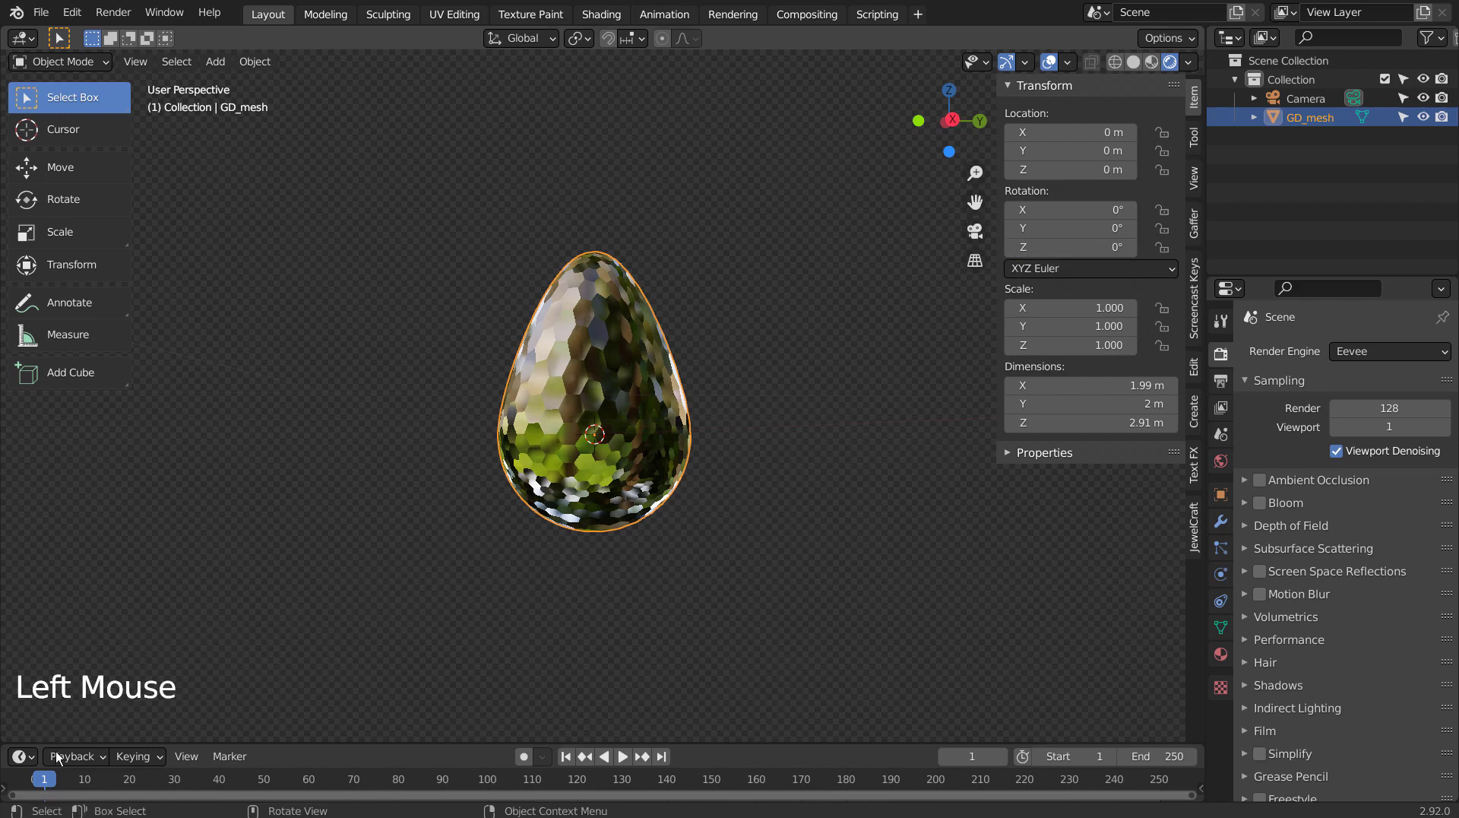
key("i")
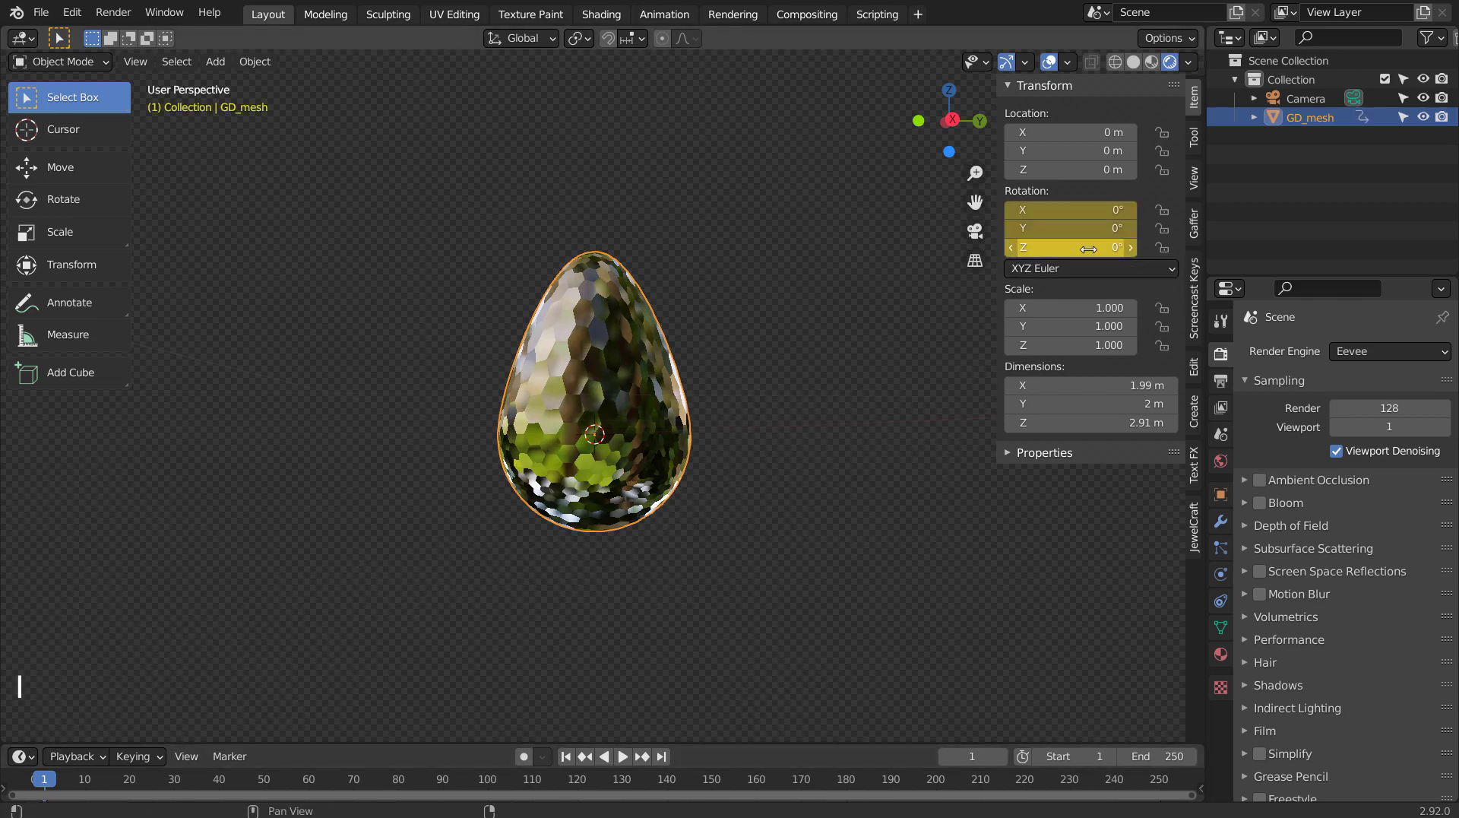
- Jump to frame 250 and set the Z rotation to 359°
left_click(1157, 781)
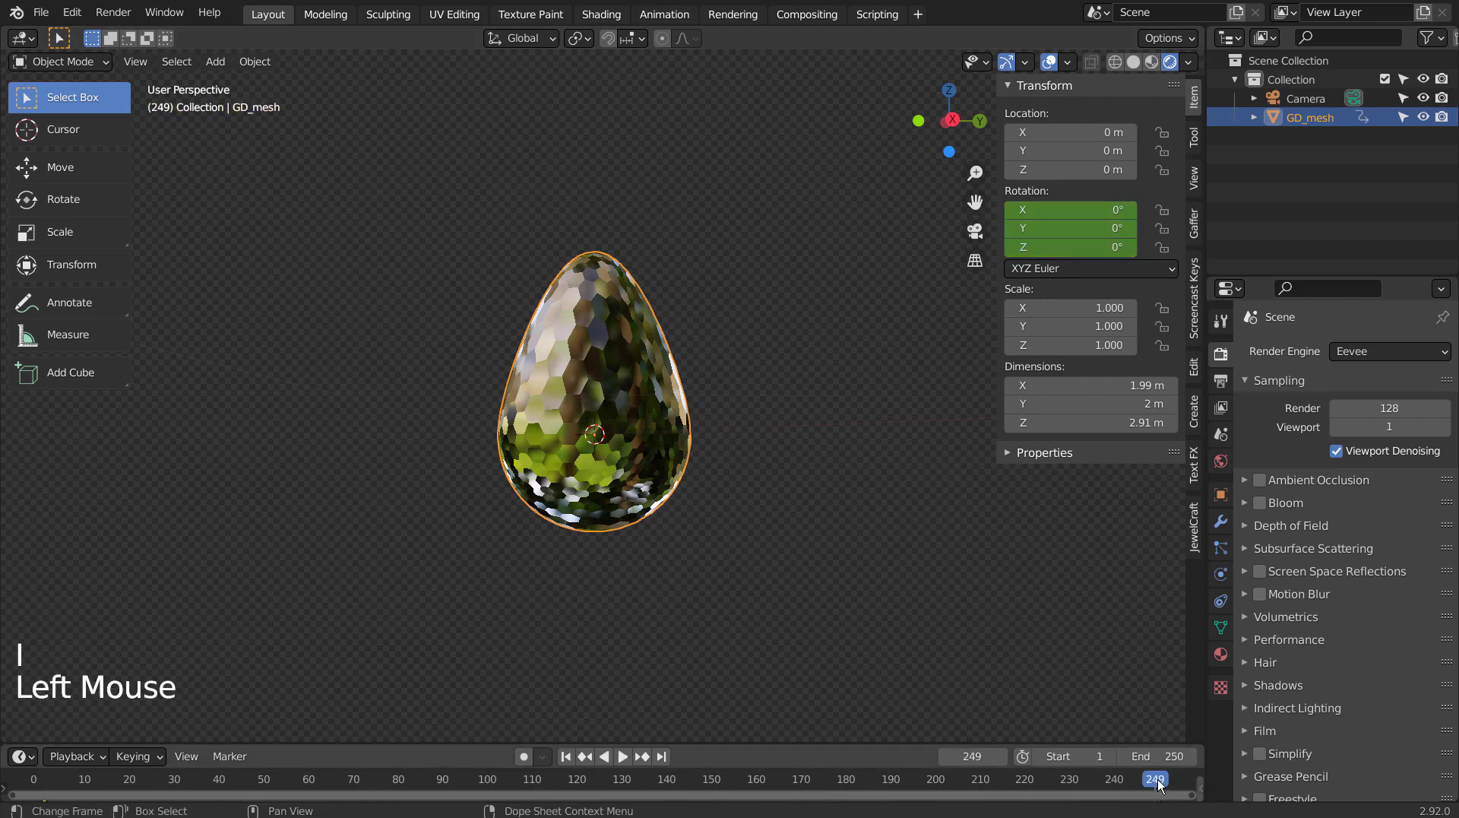
left_click(1089, 248)
type("35")
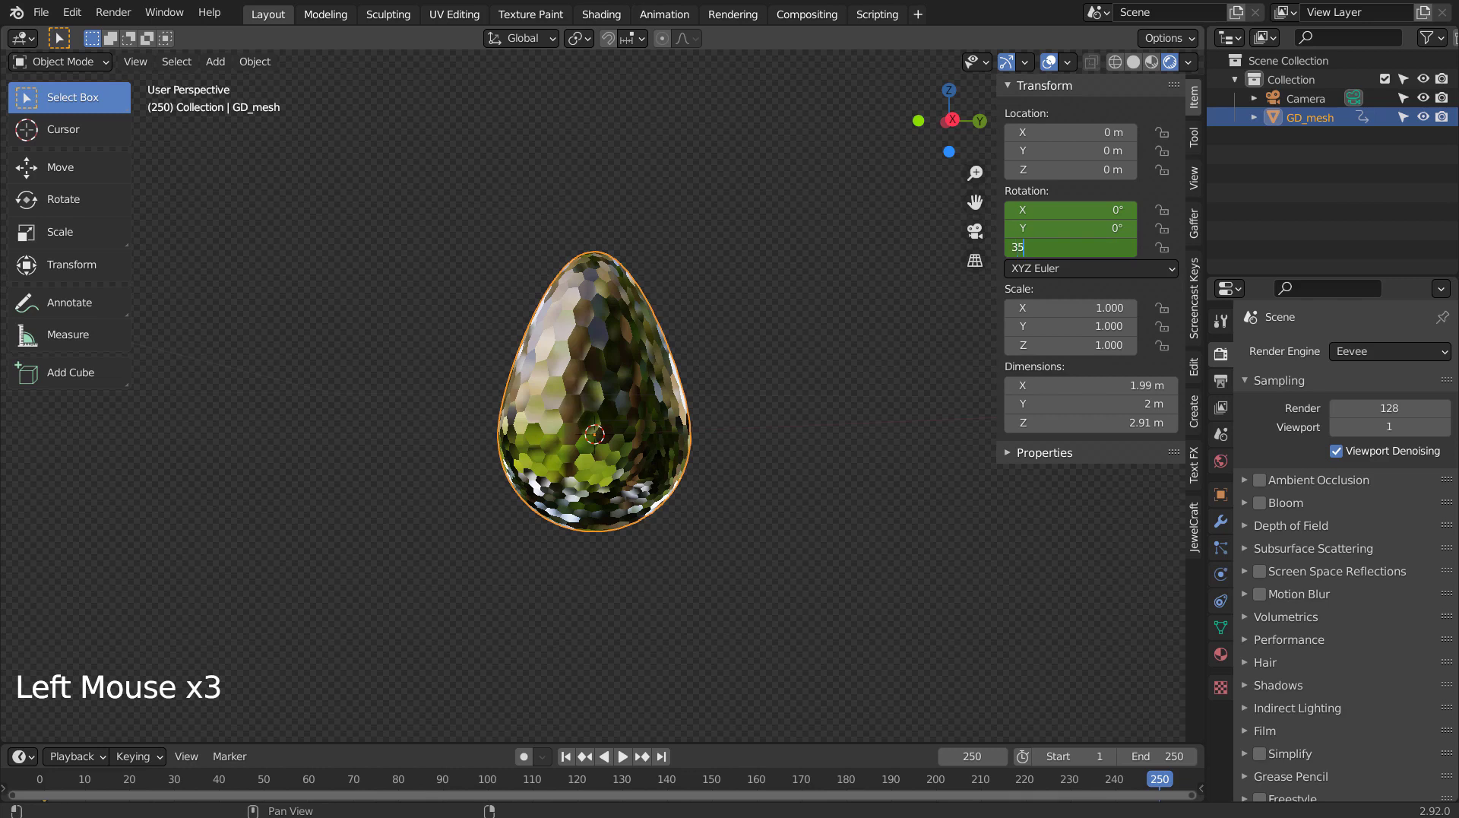
type("9")
key("Return")
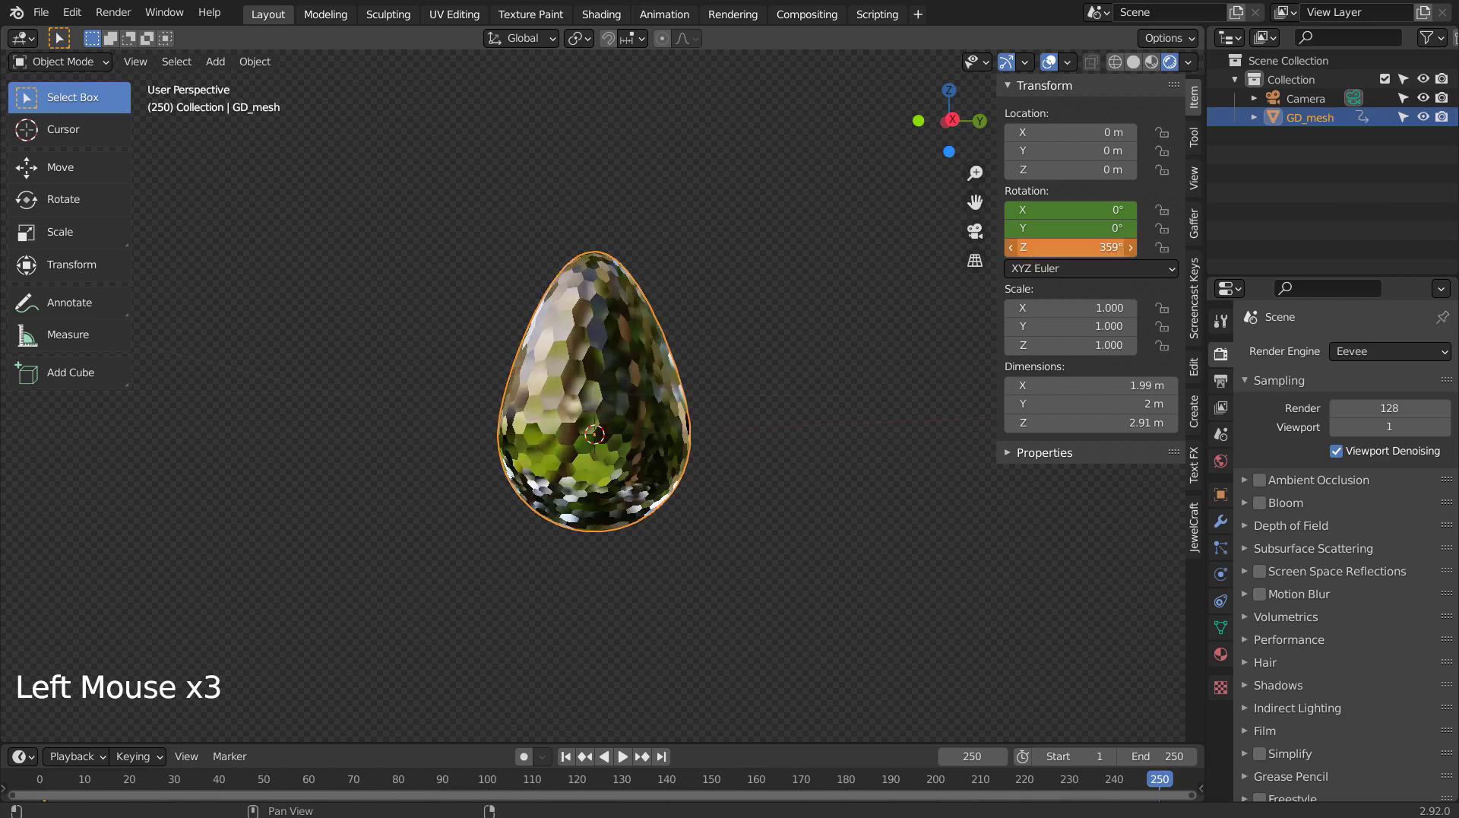
- Keyframe the 359° rotation, set Linear Extrapolation in the Dope Sheet, and return to Layout
key("i")
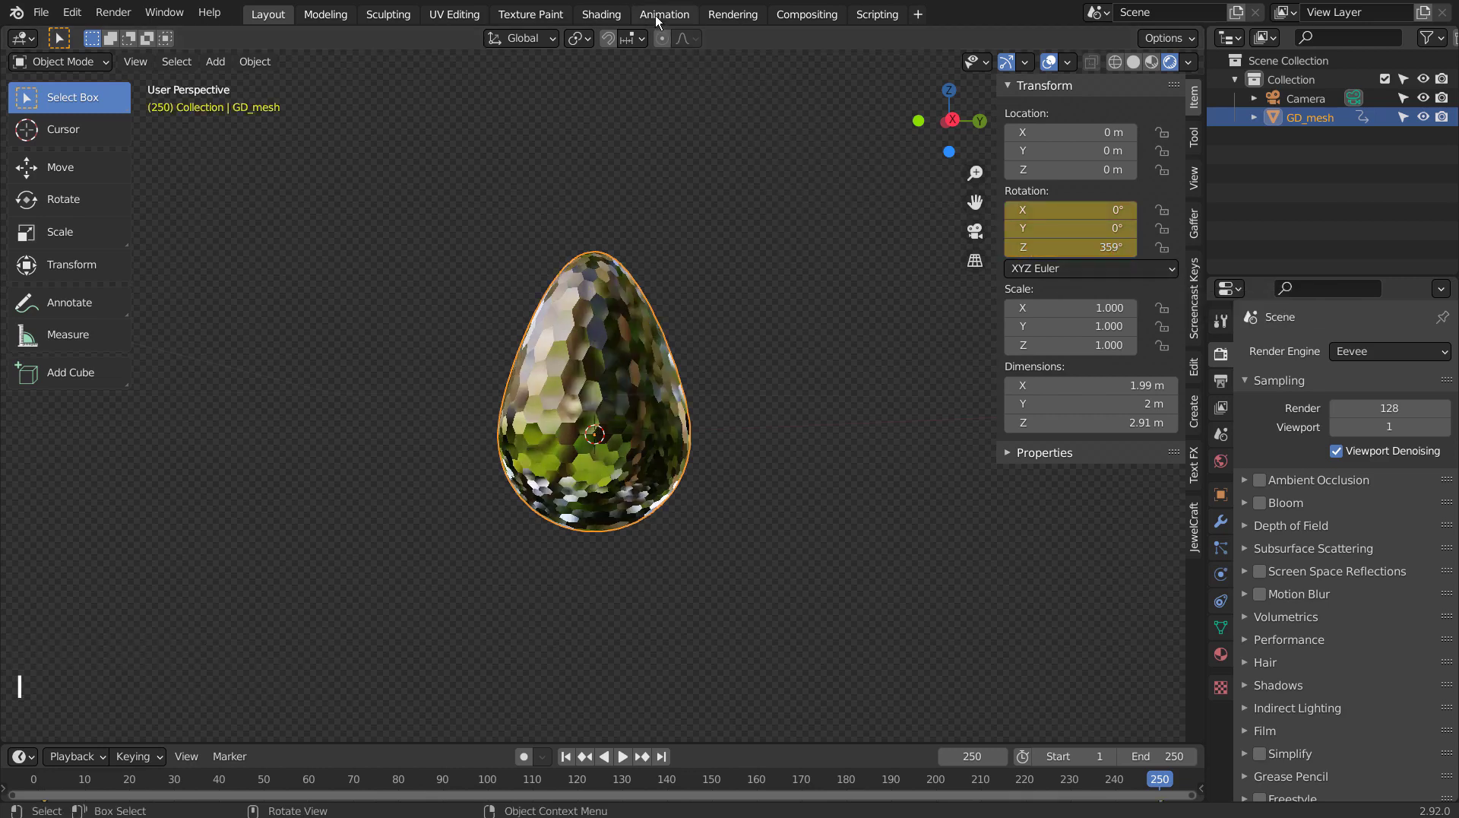
left_click(658, 15)
left_click(325, 591)
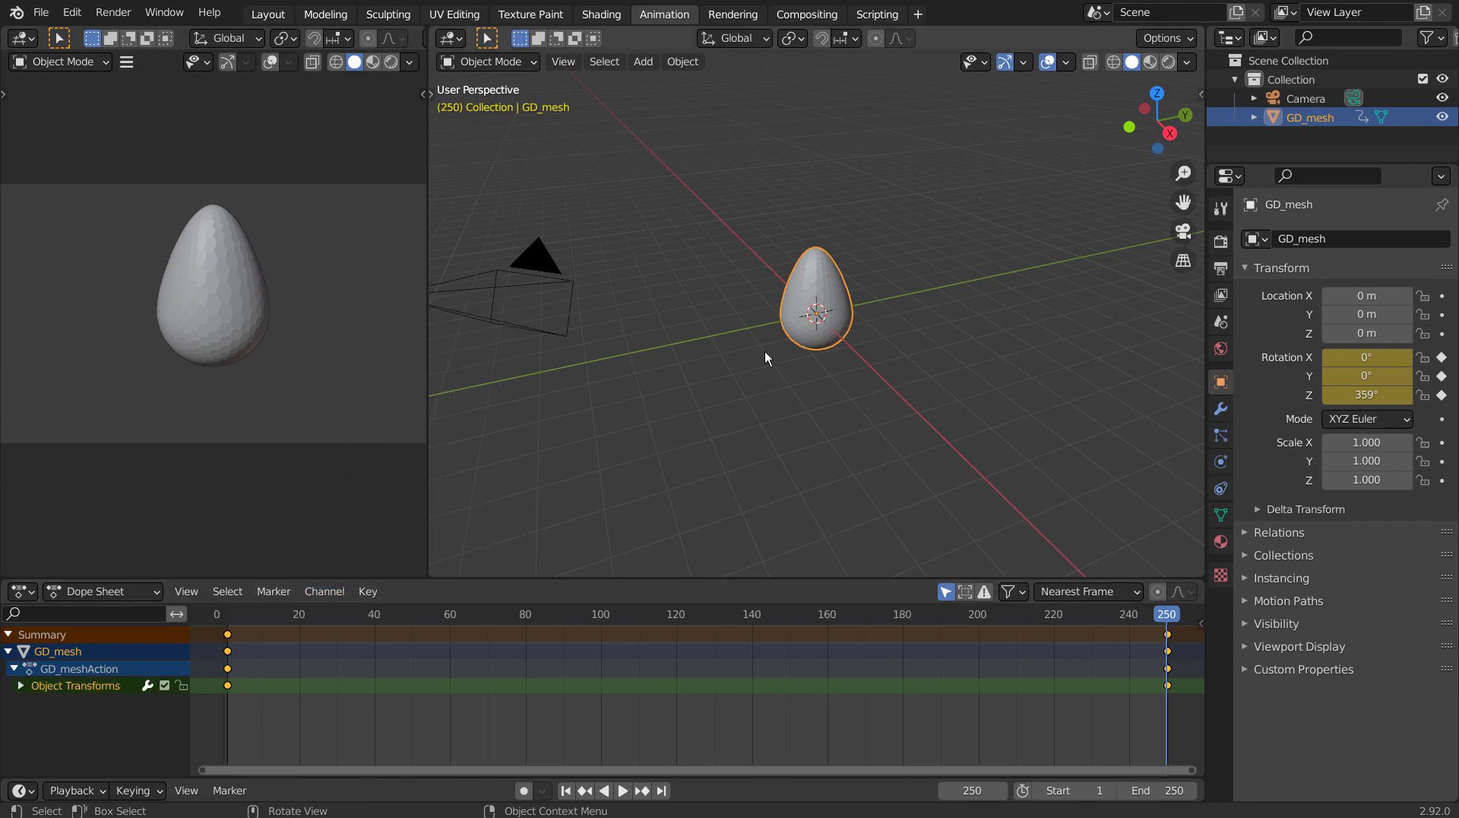
left_click(325, 591)
mouse_move(387, 410)
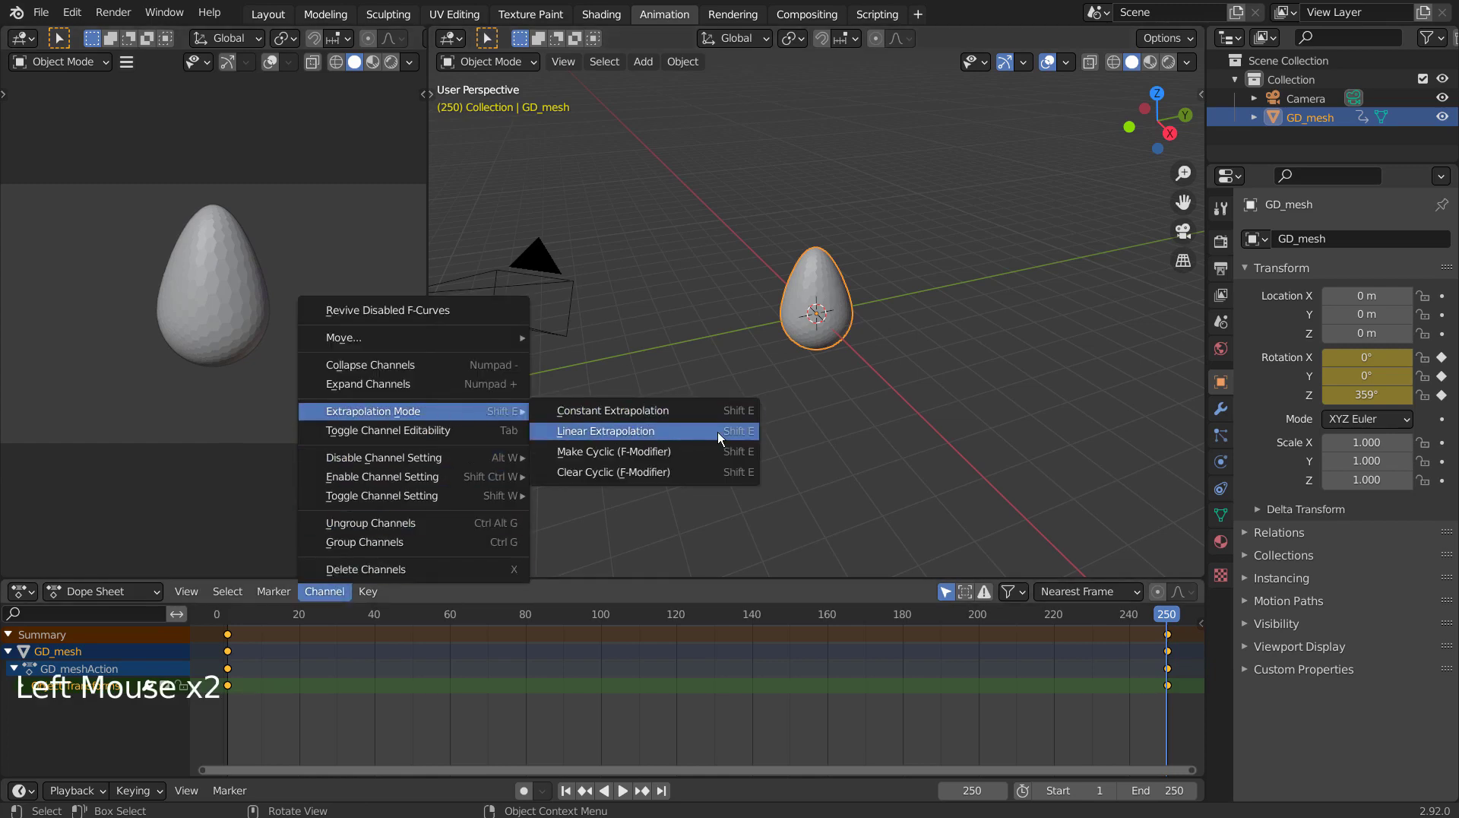
left_click(718, 432)
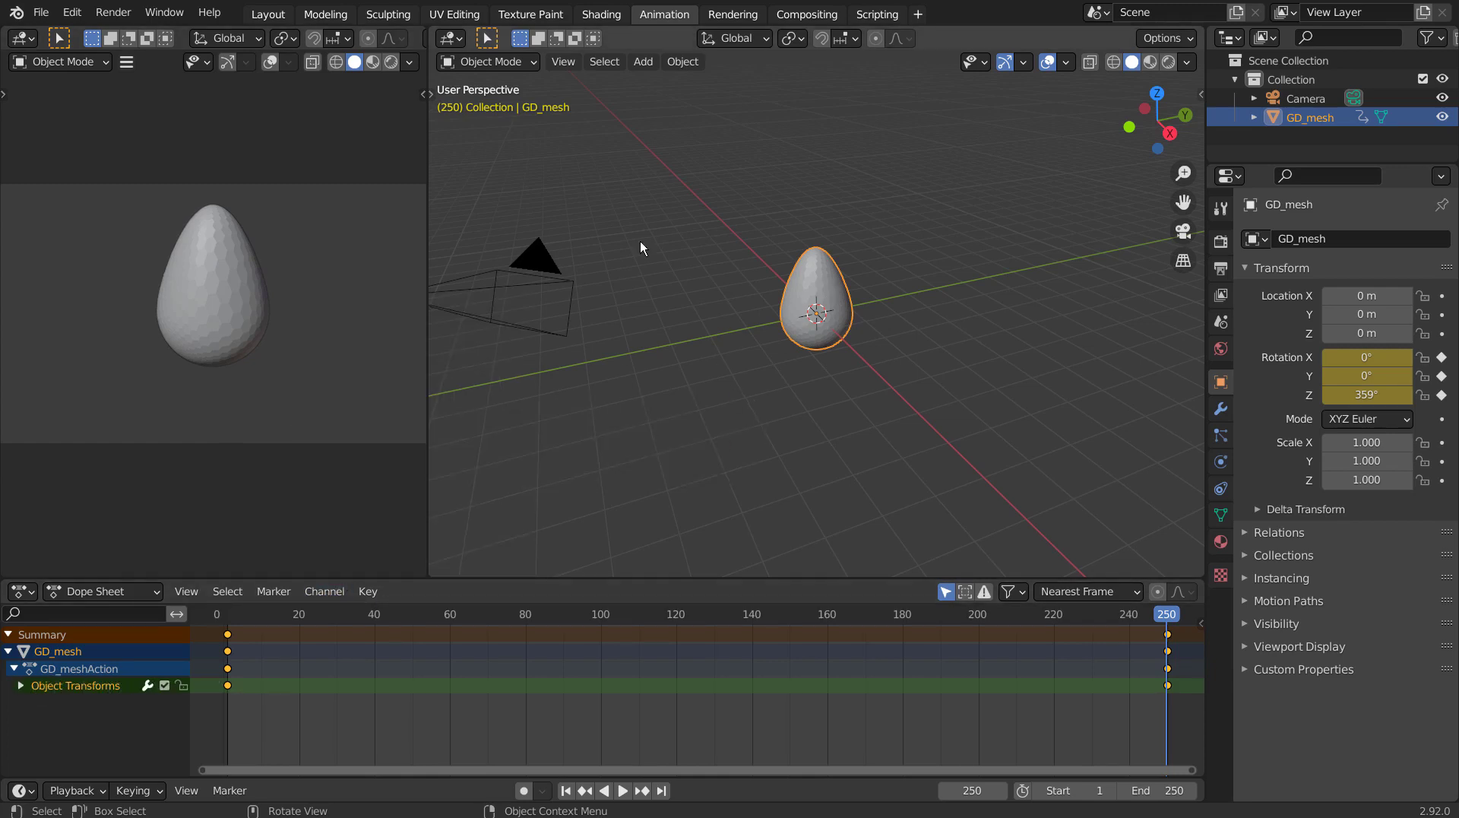
left_click(259, 15)
- Play the 250-frame spin animation and watch the glass egg turn from a straight front view
left_click(617, 755)
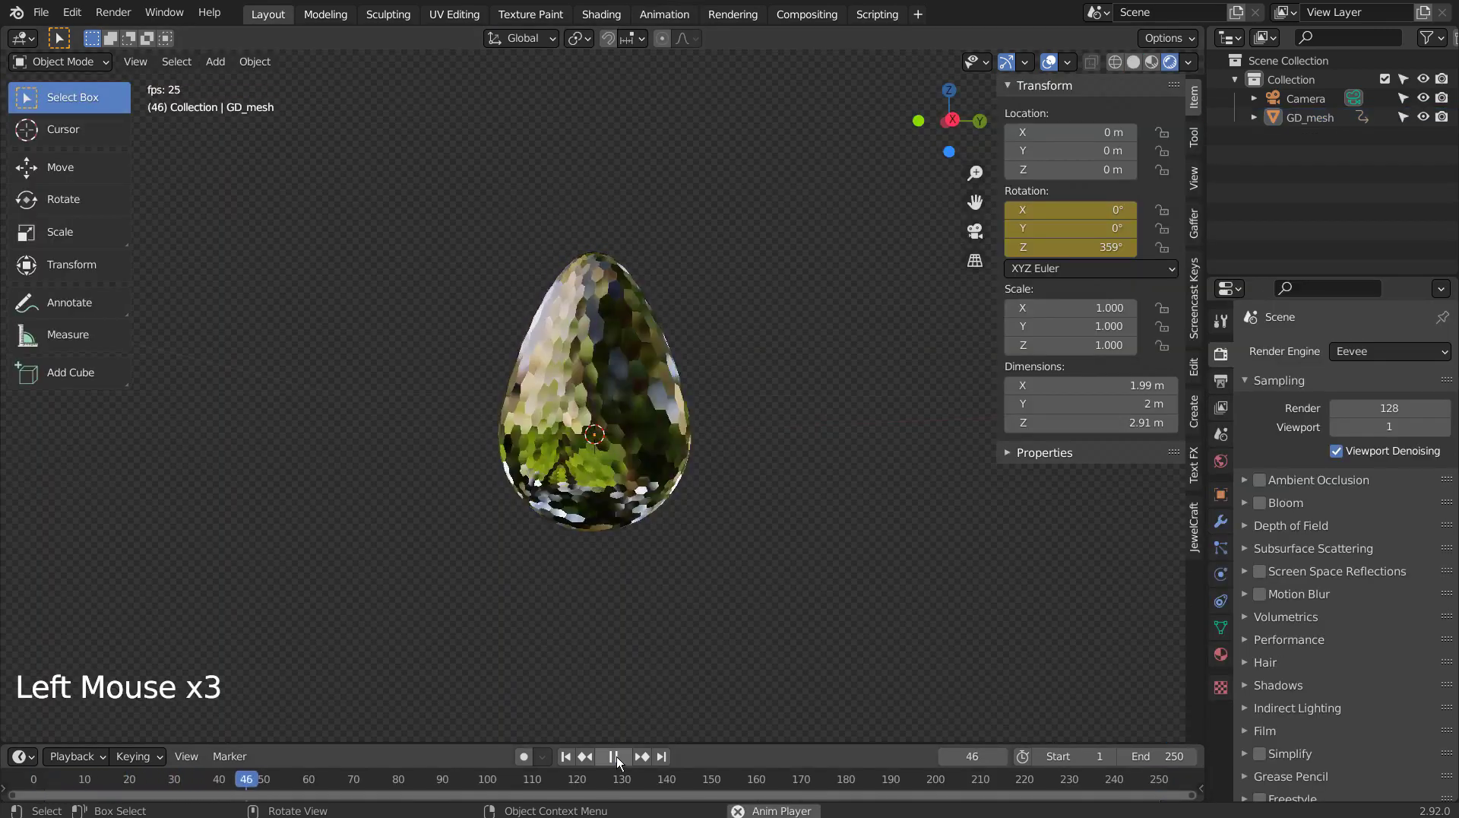
left_click(645, 414)
mouse_move(828, 571)
middle_mouse_down()
mouse_move(837, 531)
mouse_move(831, 547)
mouse_move(985, 568)
mouse_move(1073, 558)
mouse_move(835, 528)
mouse_move(723, 550)
mouse_move(721, 576)
middle_mouse_up()
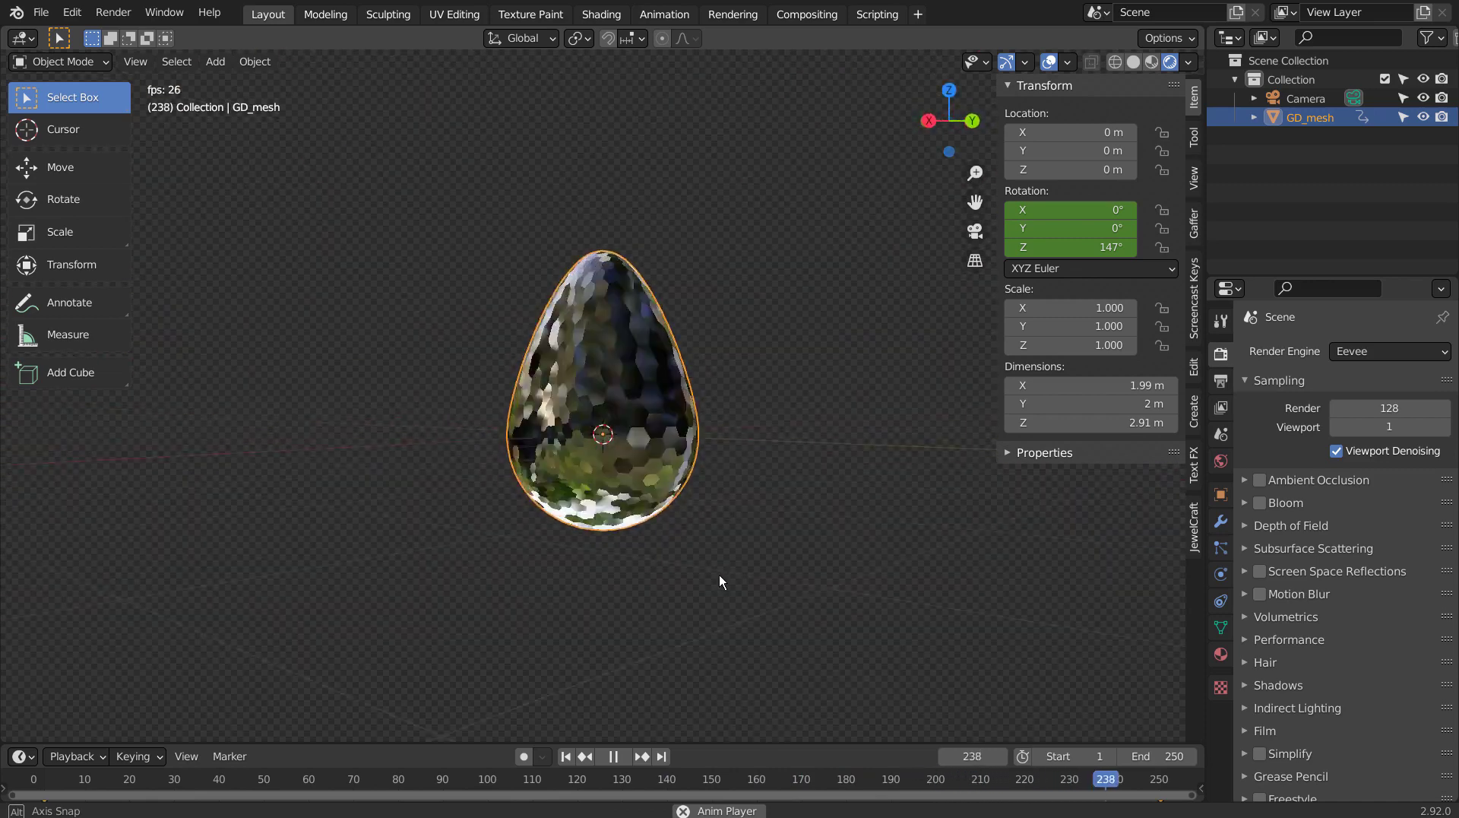
key("KP_1")
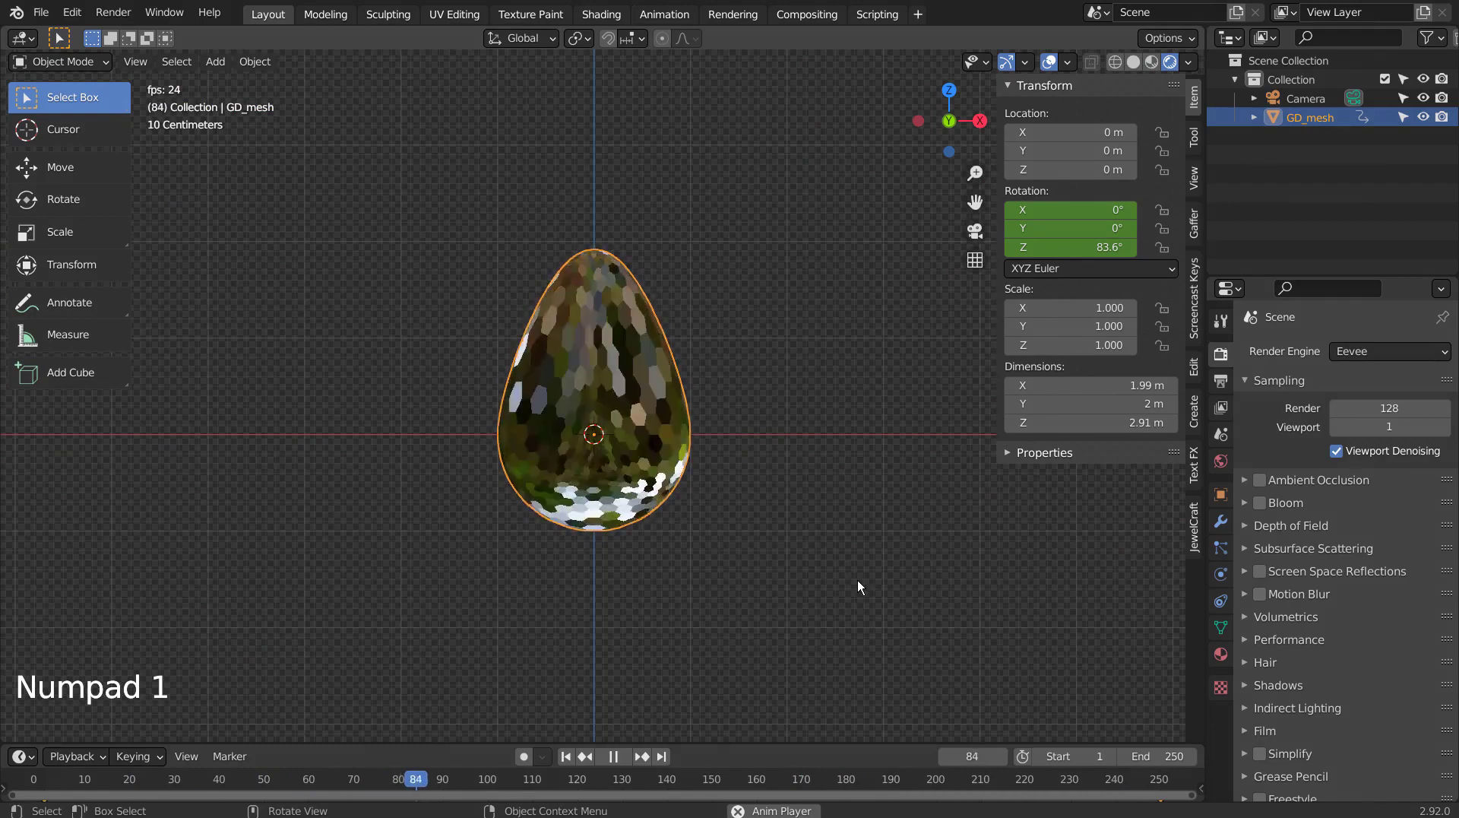
left_click(857, 580)
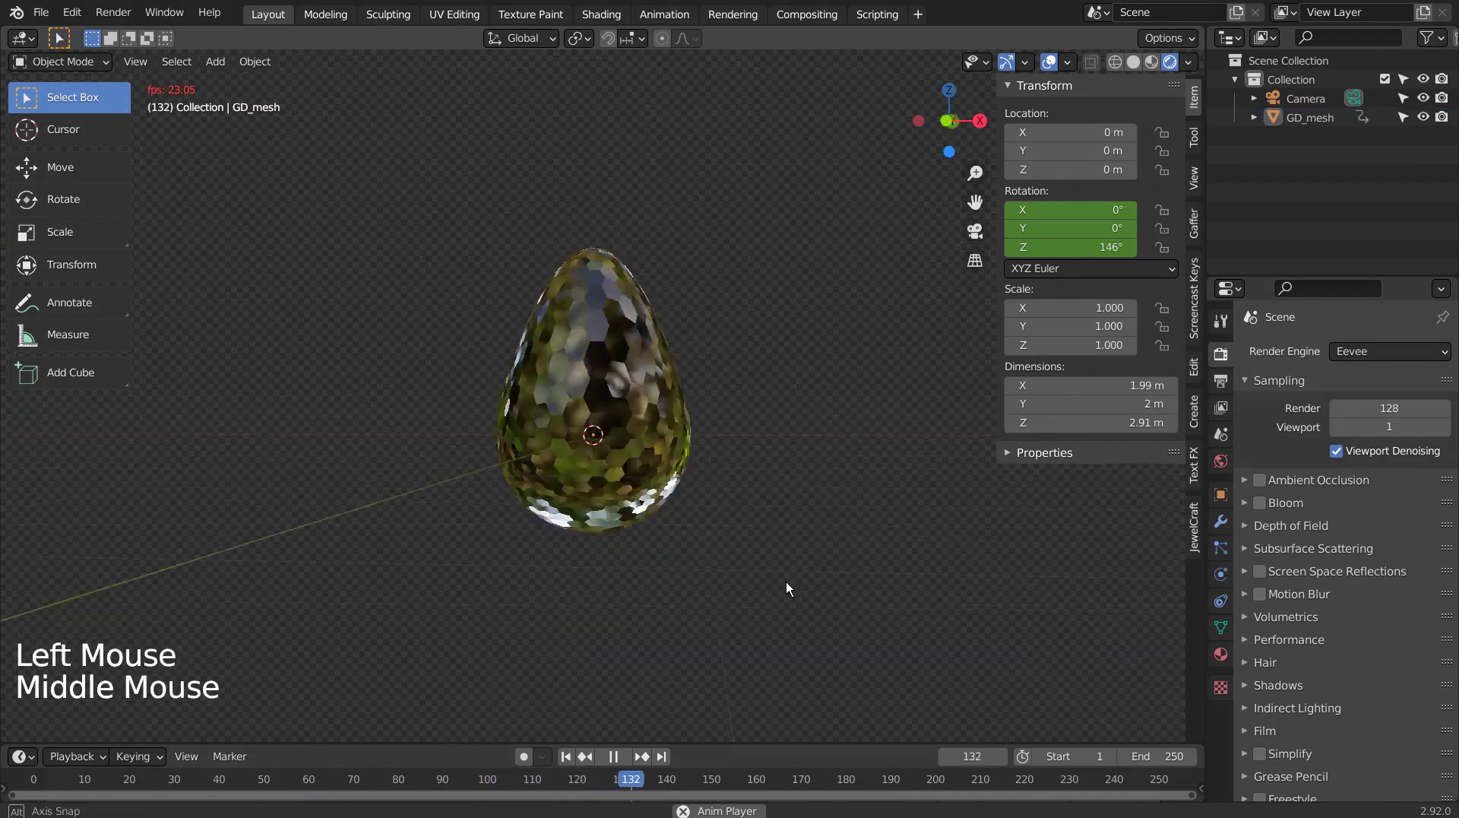